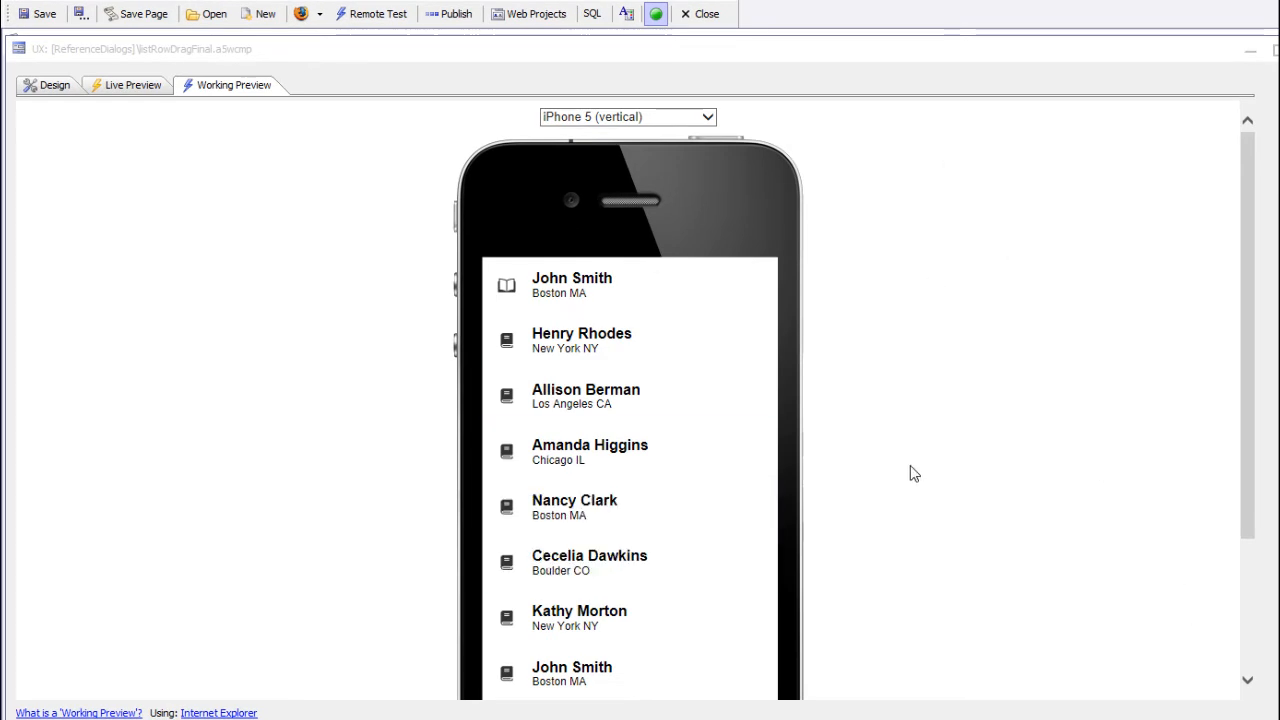
Step: Test the second row's left-to-right swipe by toggling its read status with the Read button and with a full swipe
{"action": "left_click", "coordinate": [539, 343]}
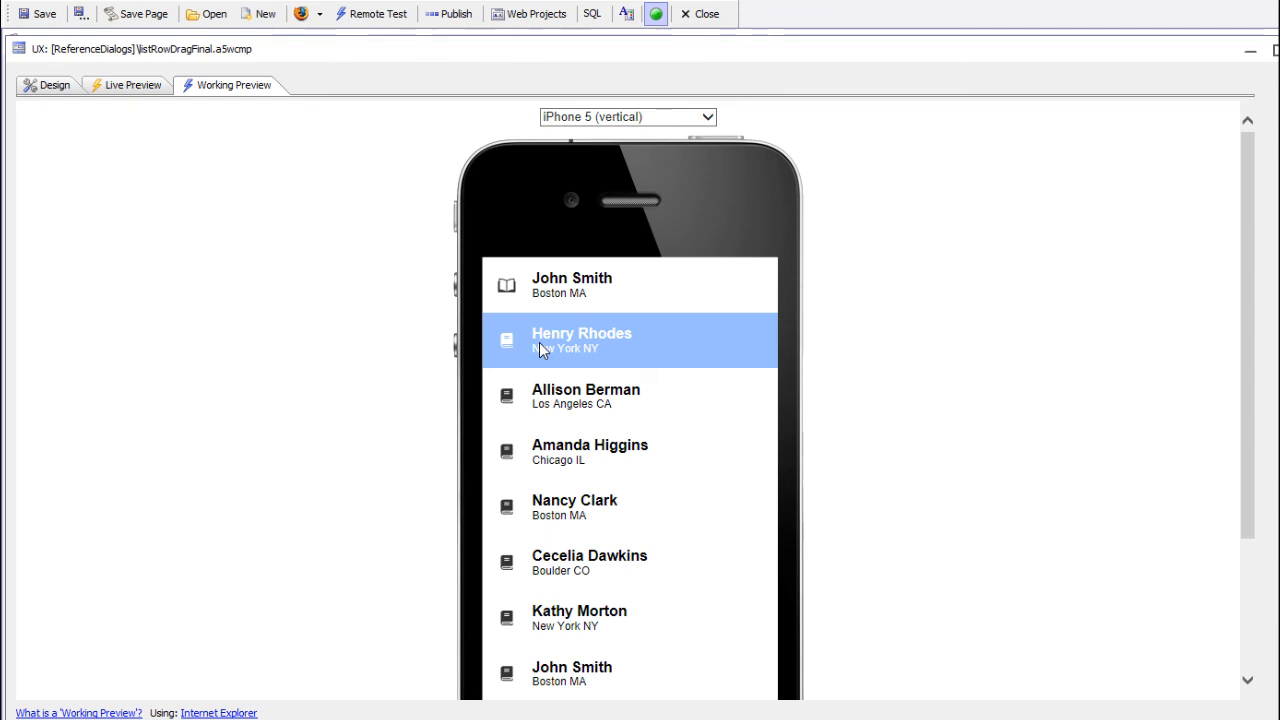
{"action": "left_click_drag", "start_coordinate": [539, 342], "coordinate": [641, 348]}
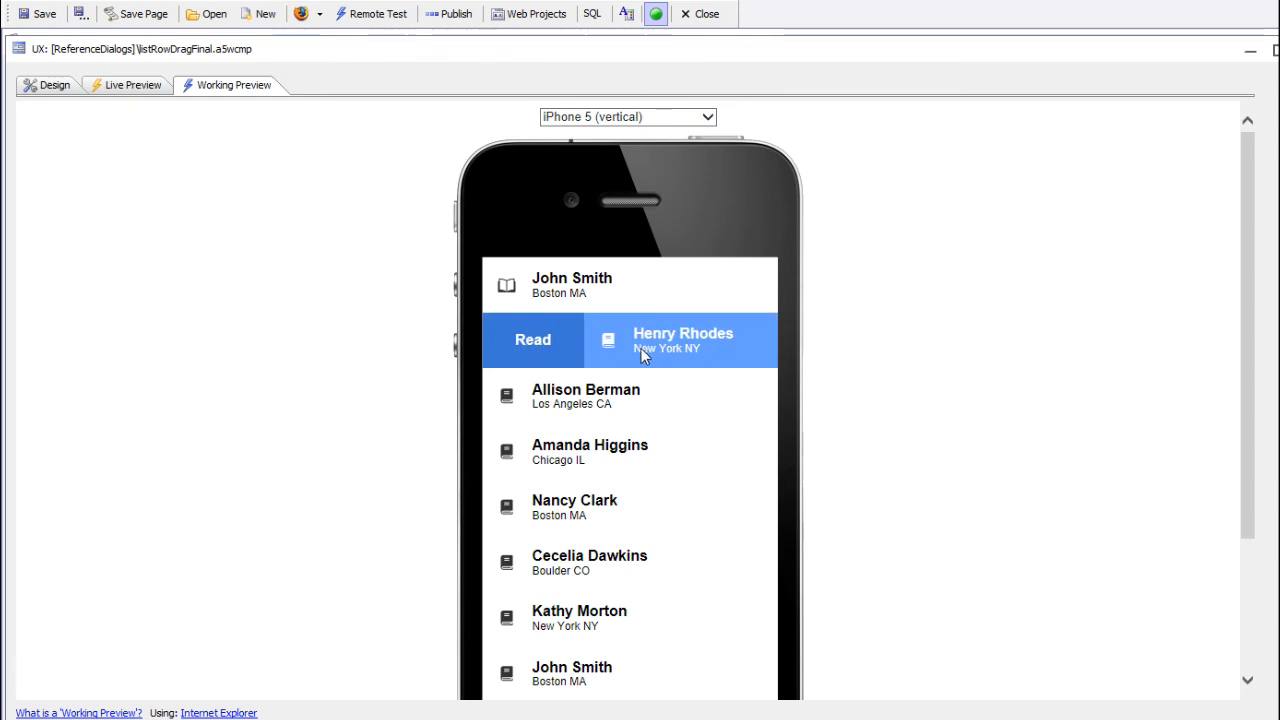
{"action": "left_click_drag", "start_coordinate": [641, 348], "coordinate": [597, 354]}
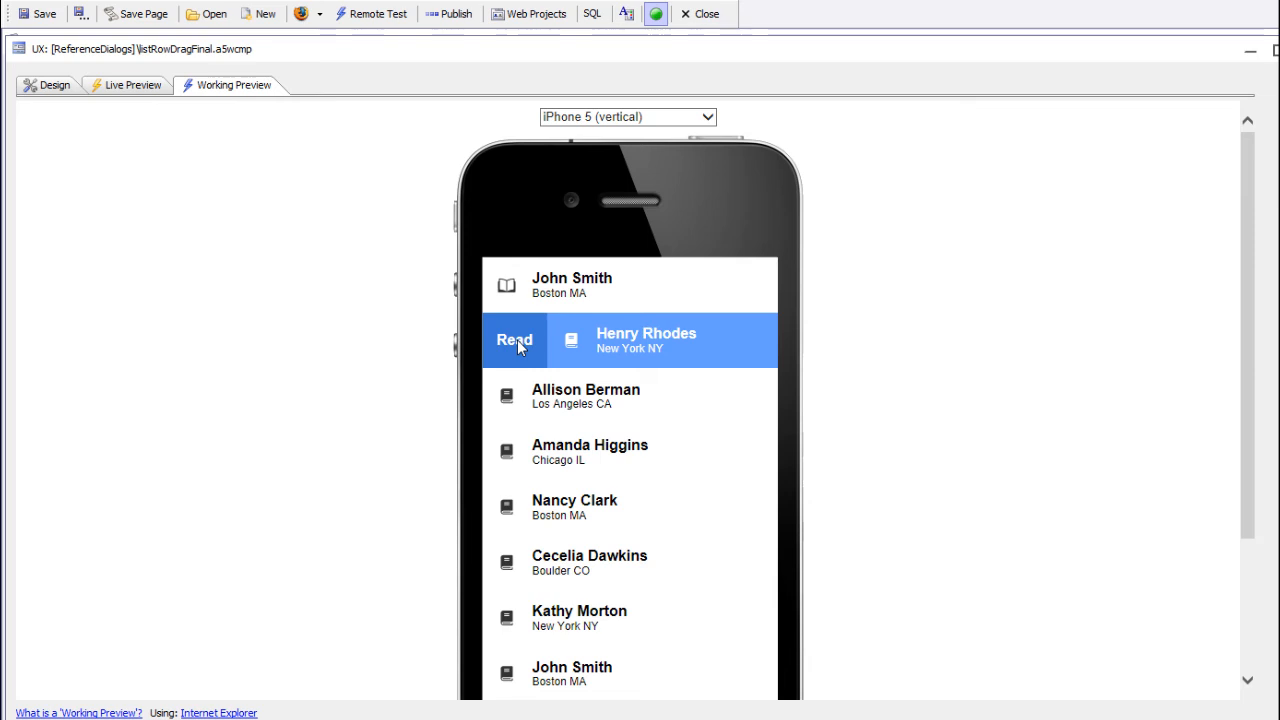
{"action": "left_click", "coordinate": [517, 340]}
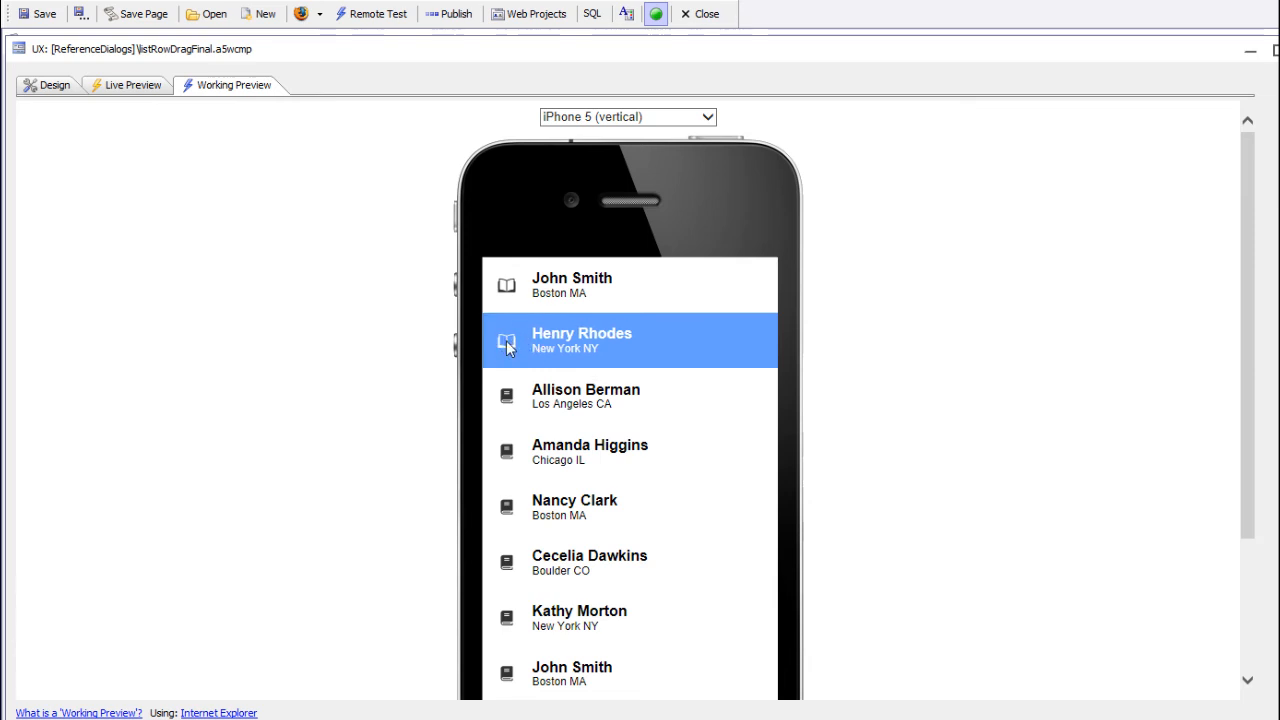
{"action": "left_click_drag", "start_coordinate": [538, 346], "coordinate": [829, 351]}
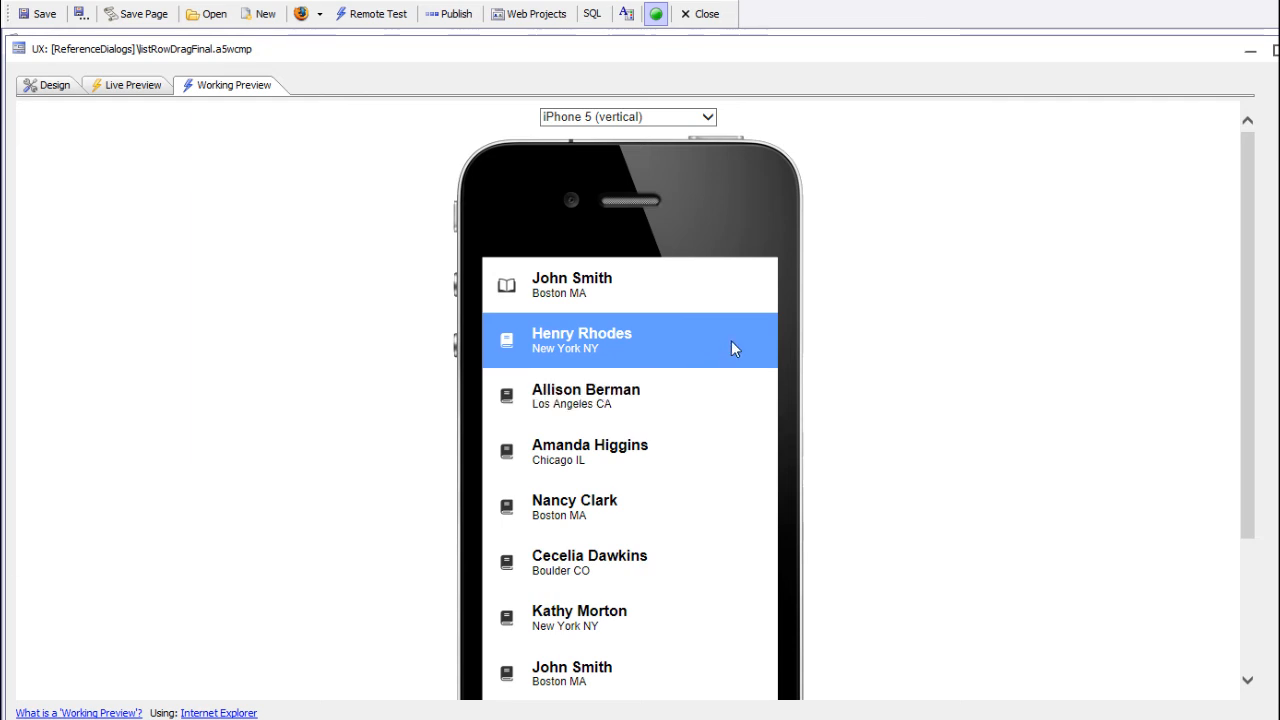
Step: Test the second row's right-to-left swipe by running Flag from its button and Archive with a full swipe, dismissing both messages
{"action": "left_click_drag", "start_coordinate": [733, 340], "coordinate": [664, 348]}
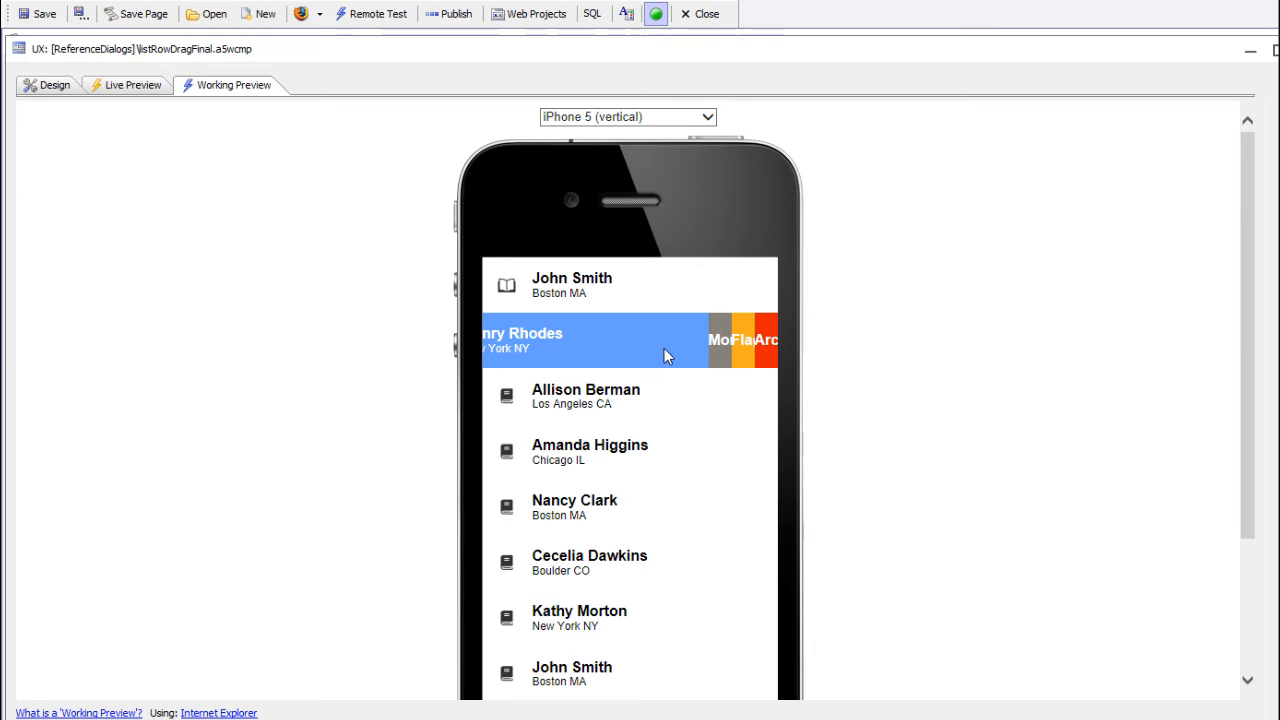
{"action": "left_click_drag", "start_coordinate": [664, 348], "coordinate": [604, 355]}
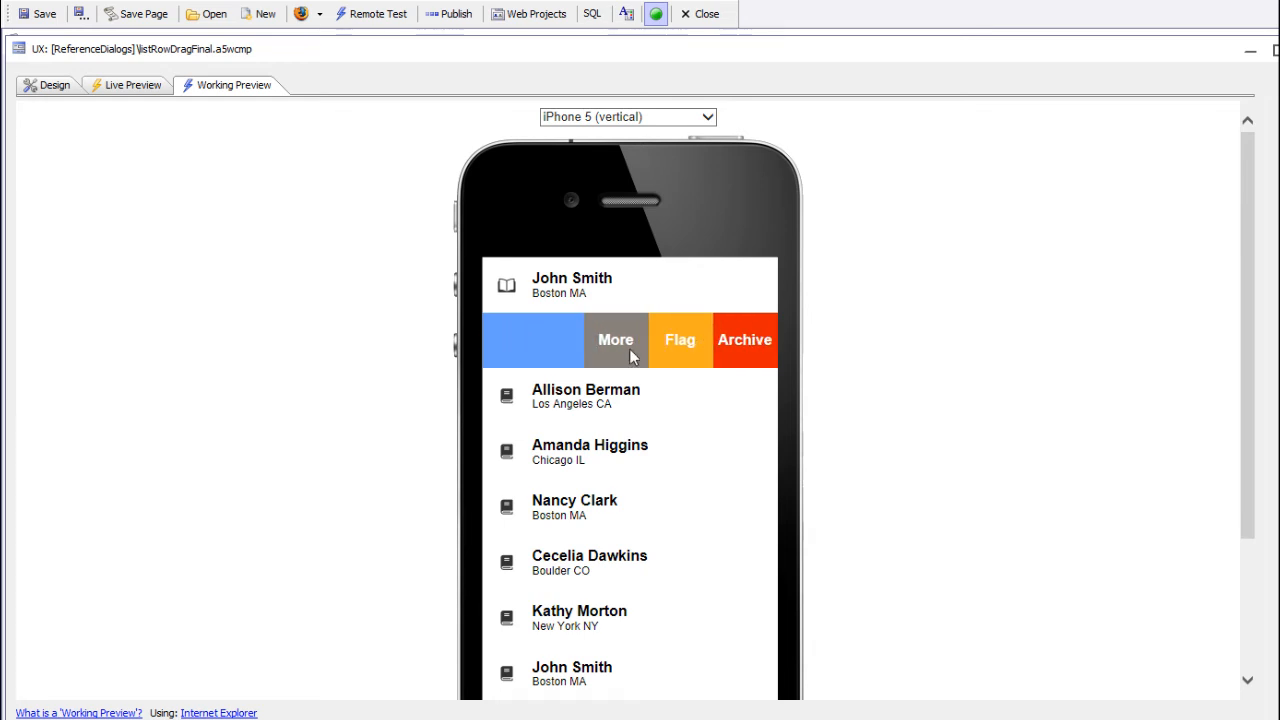
{"action": "left_click", "coordinate": [690, 352]}
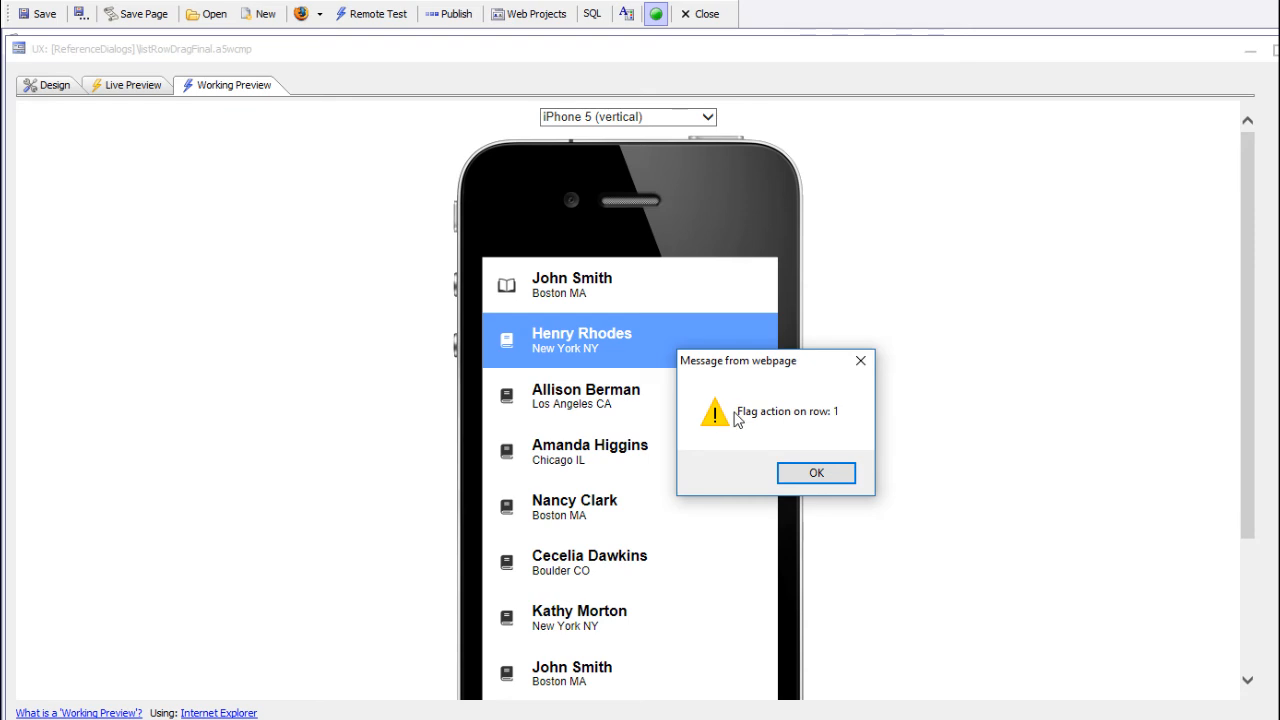
{"action": "left_click", "coordinate": [818, 476]}
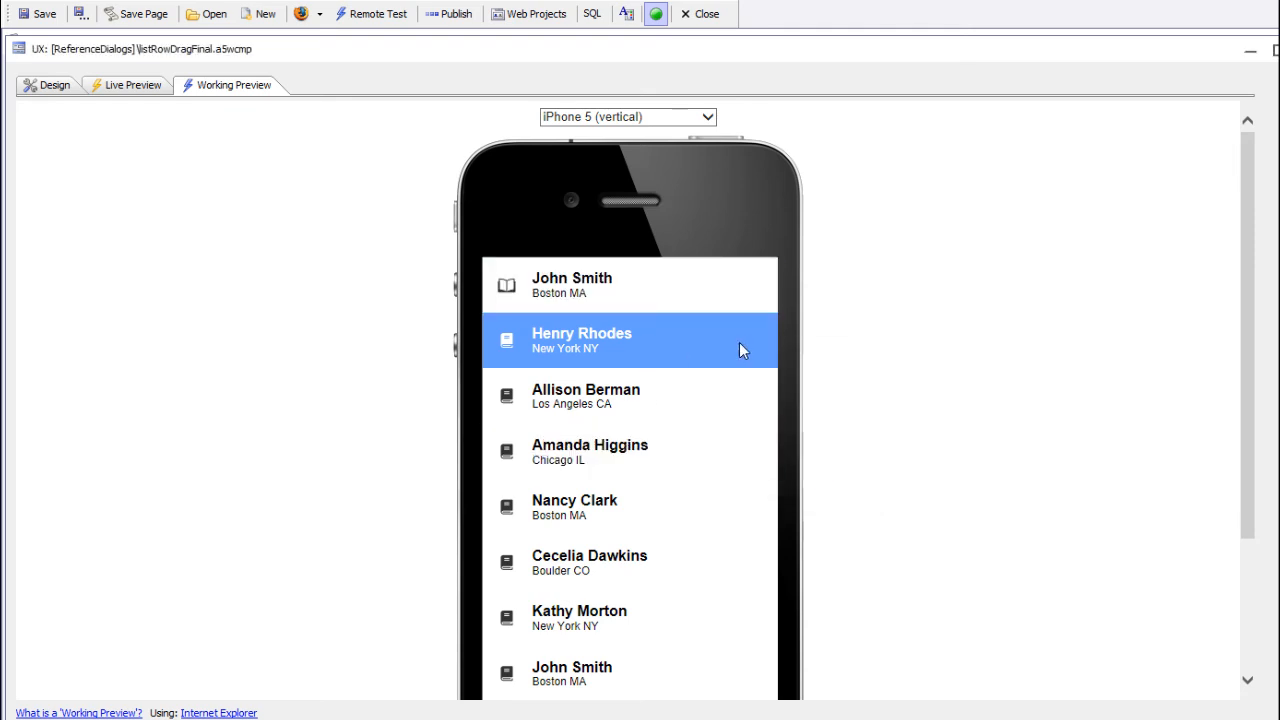
{"action": "left_click_drag", "start_coordinate": [747, 343], "coordinate": [420, 352]}
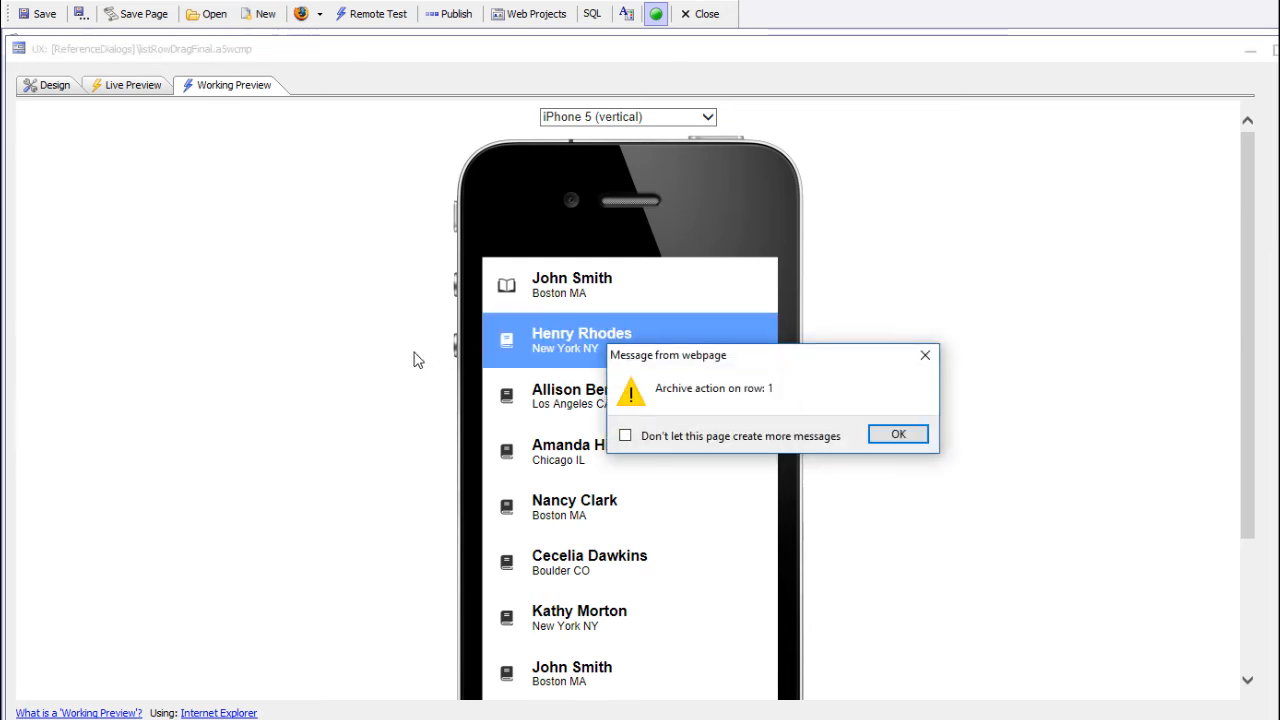
{"action": "left_click", "coordinate": [890, 432]}
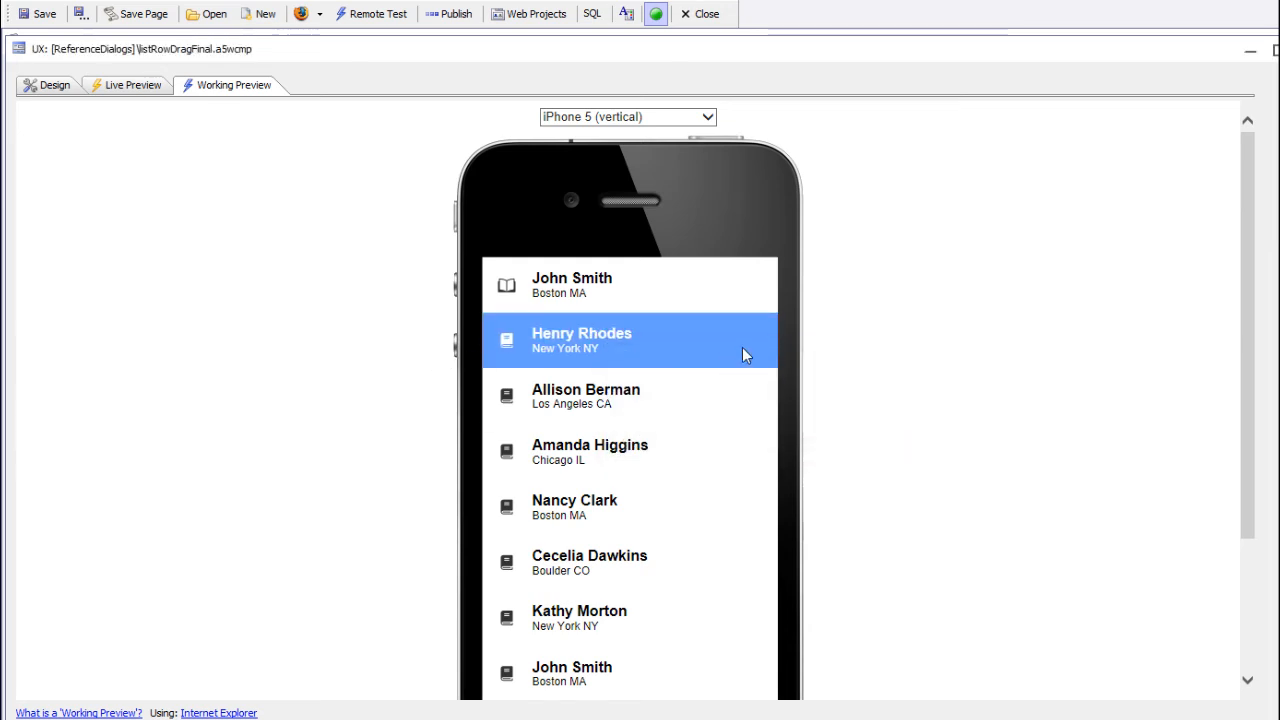
Step: Swipe the second row partway in each direction to reveal its action buttons without running an action
{"action": "left_click_drag", "start_coordinate": [741, 347], "coordinate": [677, 345]}
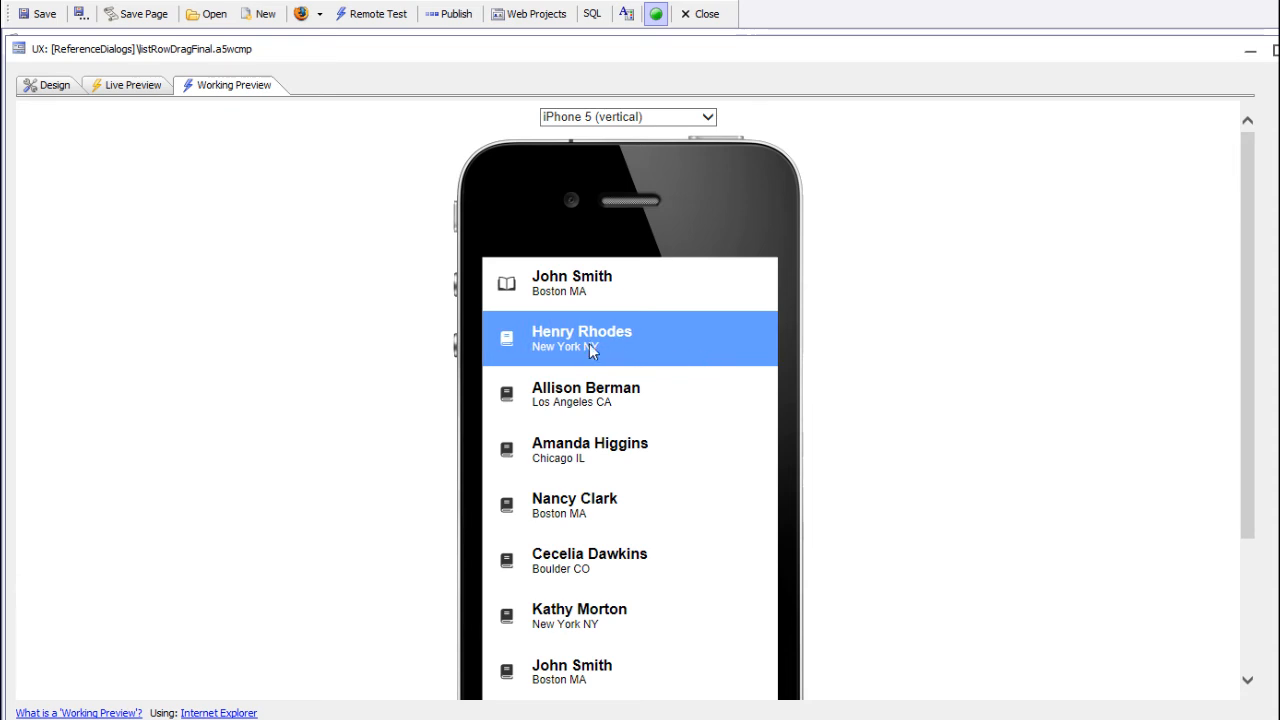
{"action": "left_click_drag", "start_coordinate": [574, 341], "coordinate": [617, 341]}
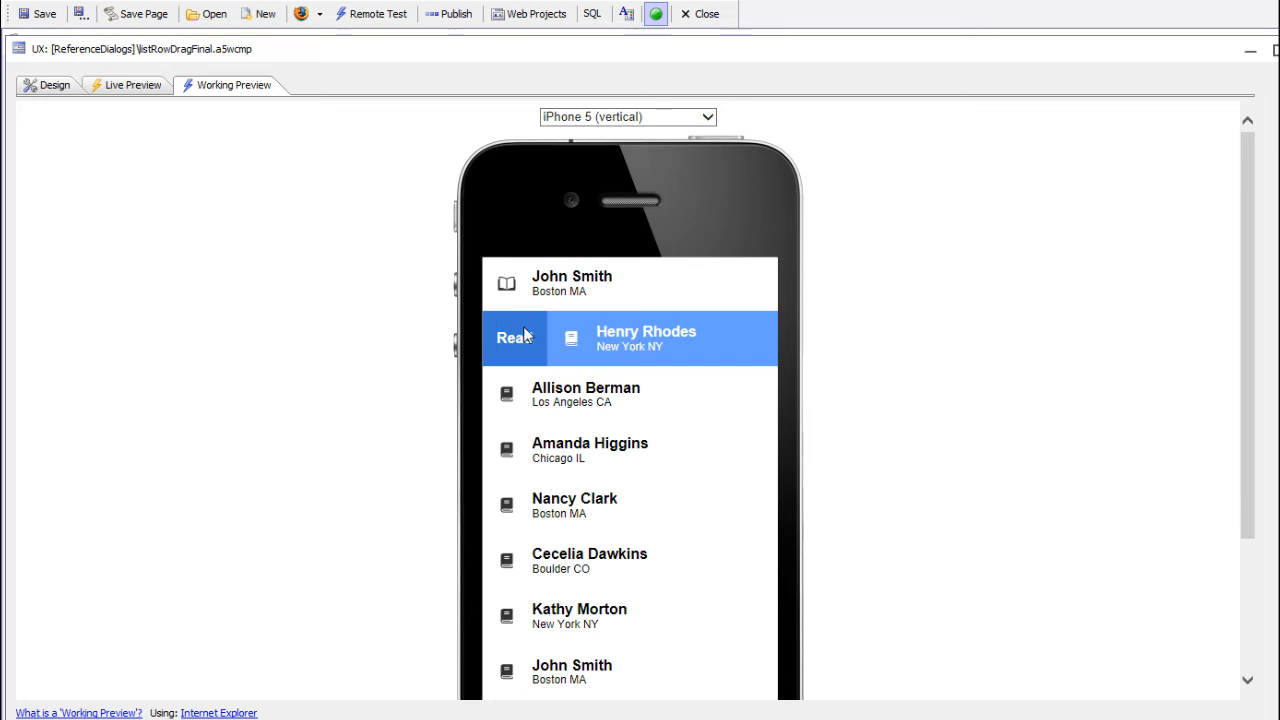
{"action": "left_click_drag", "start_coordinate": [664, 335], "coordinate": [595, 338]}
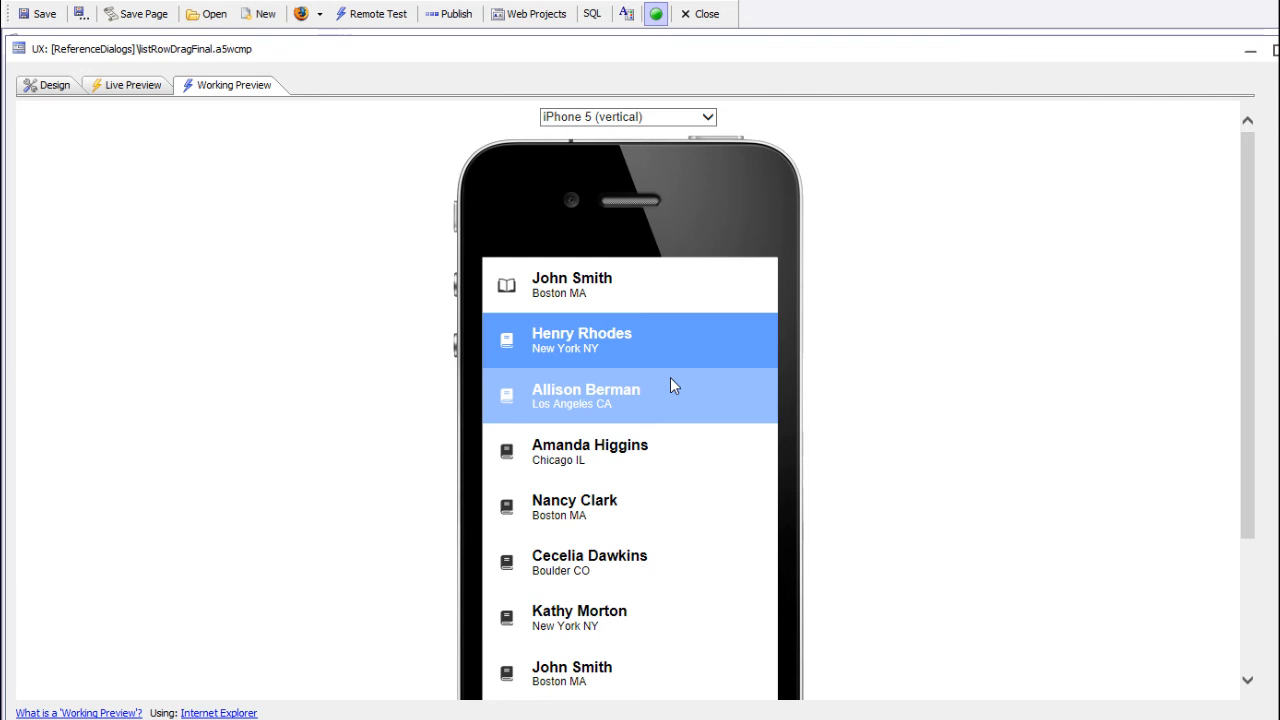
Step: Return to the component design and open the listItemActions list's properties at the 'Has custom row drag behavior' setting
{"action": "left_click", "coordinate": [48, 86]}
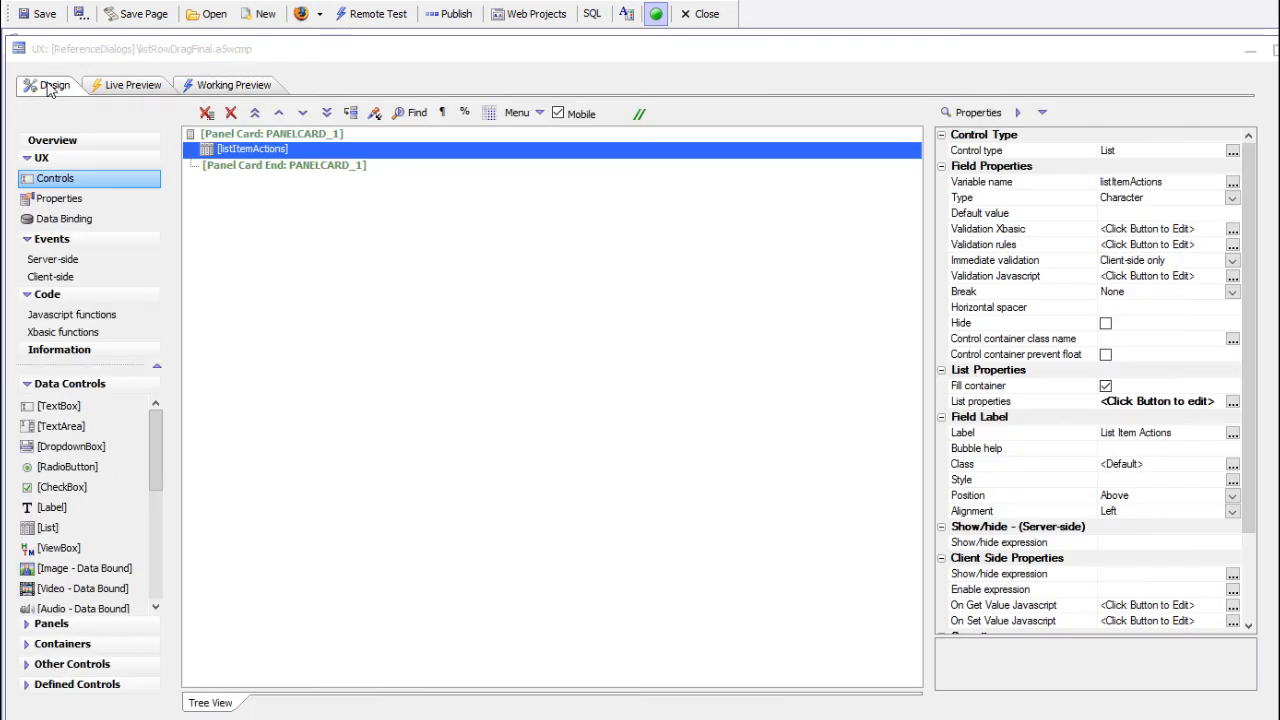
{"action": "double_click", "coordinate": [266, 152]}
{"action": "left_click_drag", "start_coordinate": [508, 52], "coordinate": [310, 26]}
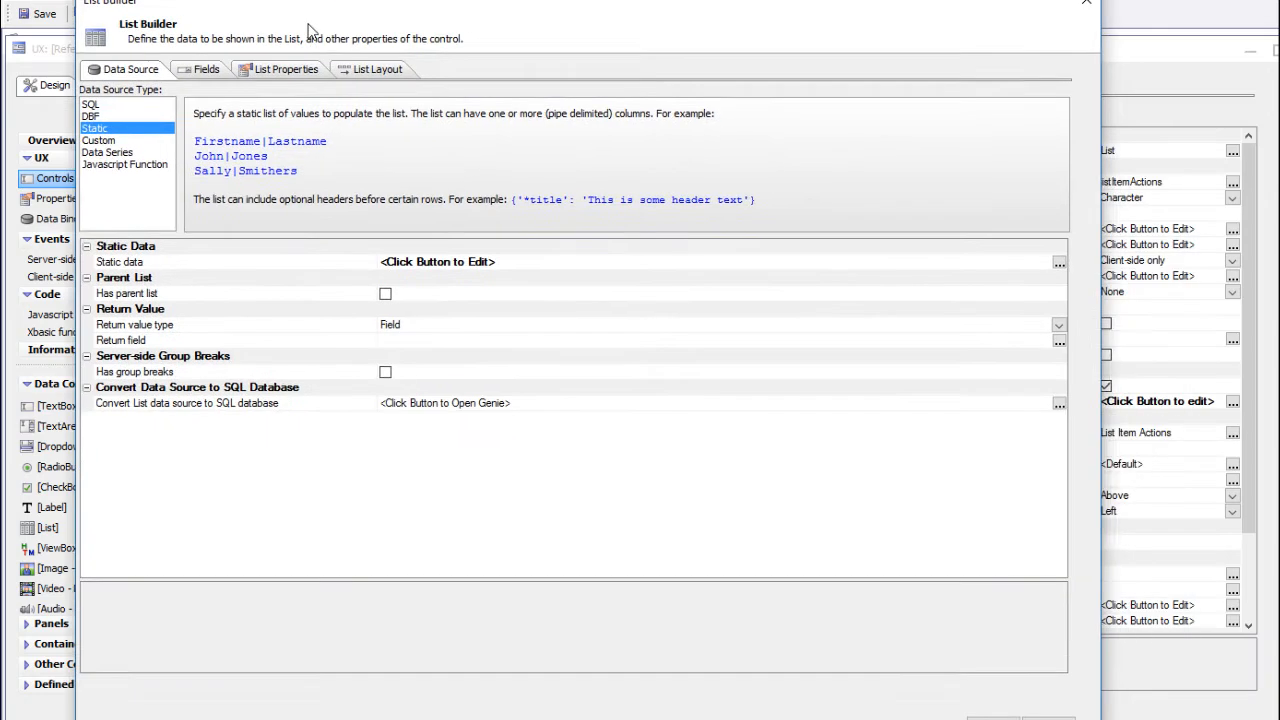
{"action": "left_click", "coordinate": [290, 70]}
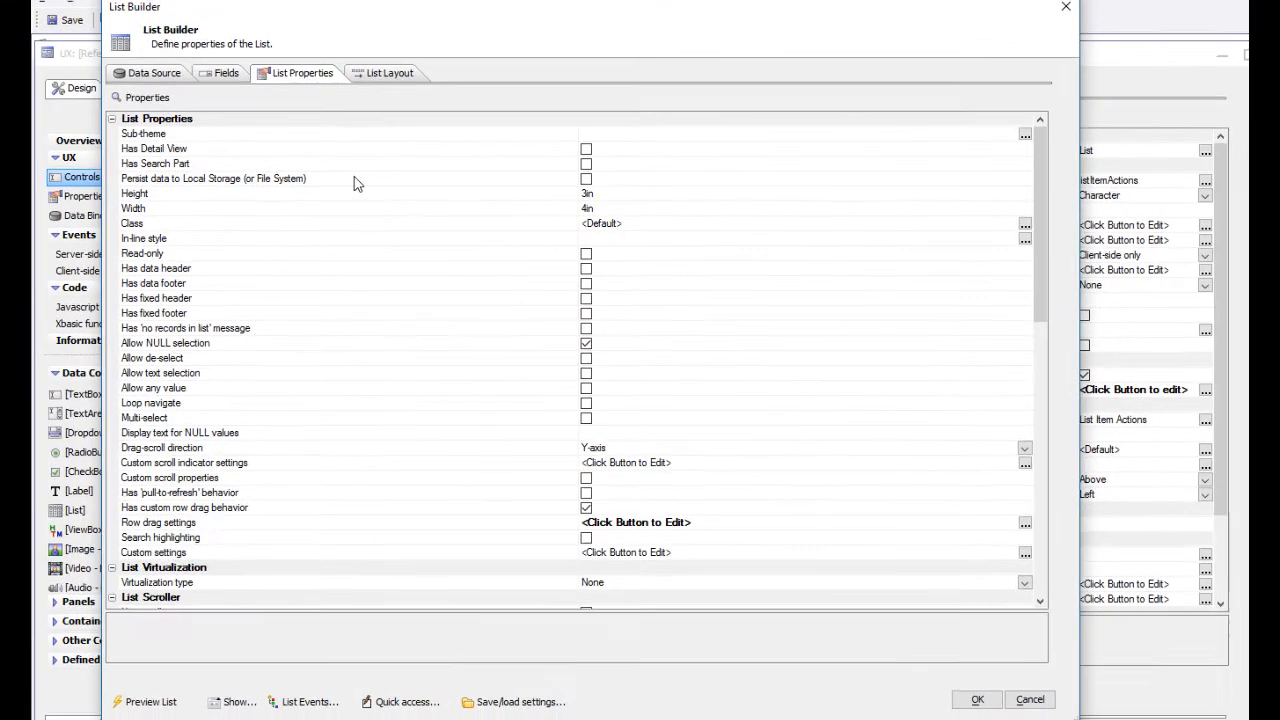
{"action": "scroll", "coordinate": [437, 364], "scroll_direction": "down", "scroll_amount": 4}
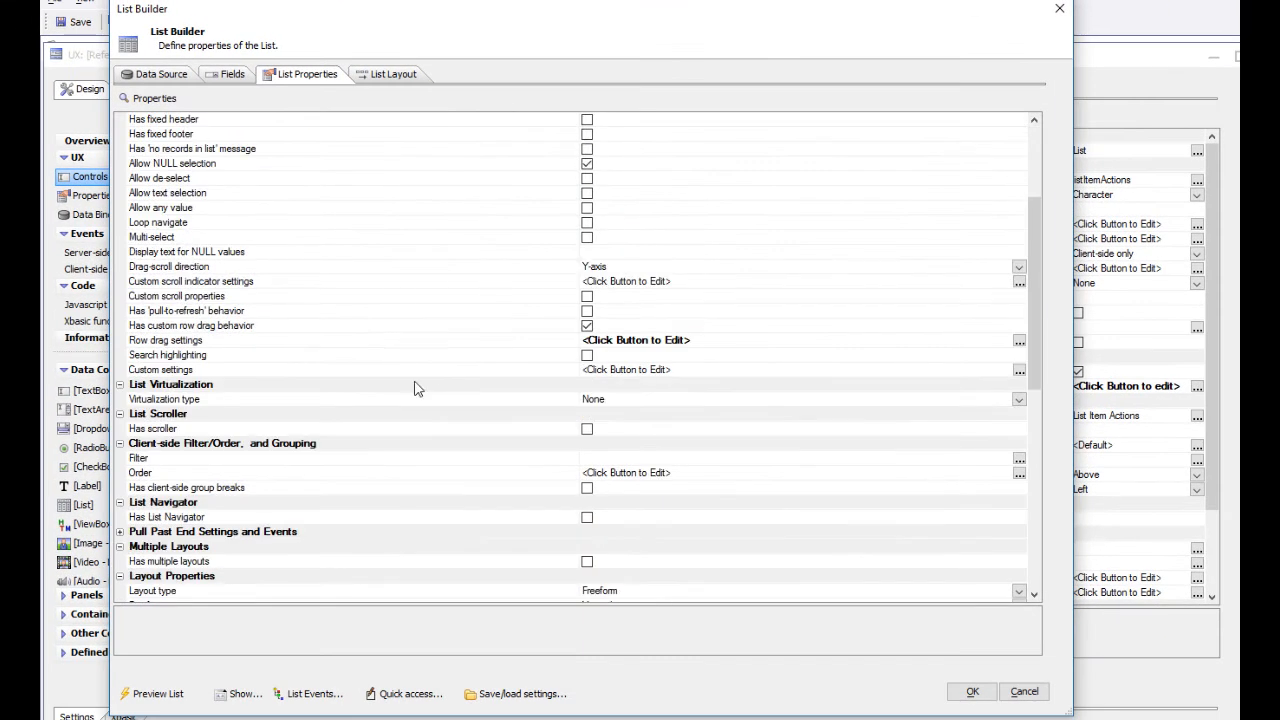
{"action": "left_click", "coordinate": [535, 332]}
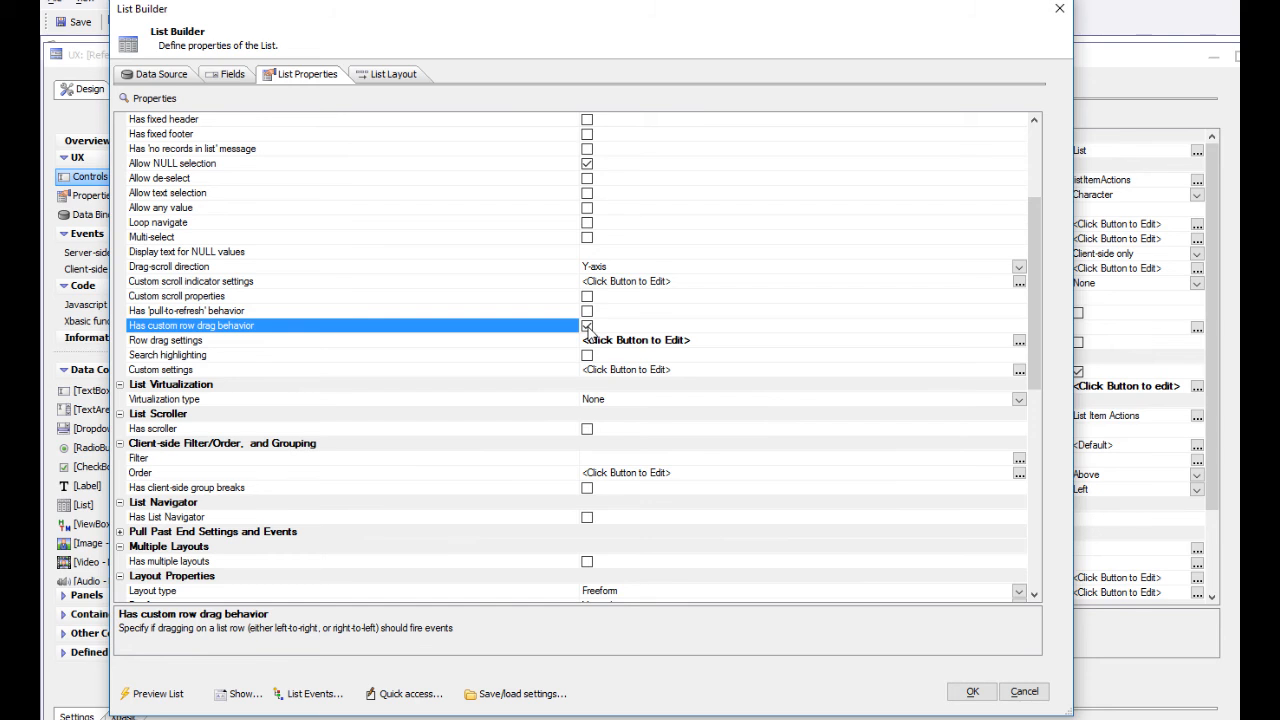
Step: Open the list's row drag settings in the List Row Drag Action Builder
{"action": "double_click", "coordinate": [520, 340]}
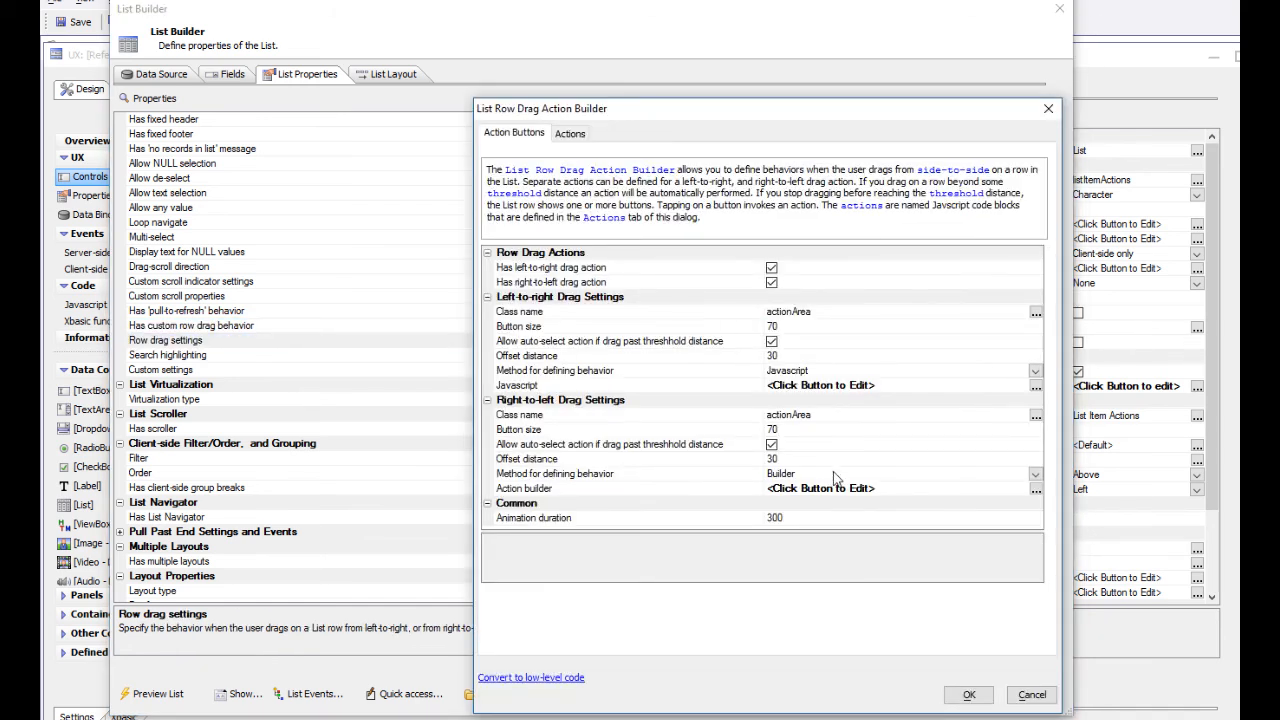
{"action": "left_click", "coordinate": [1025, 700]}
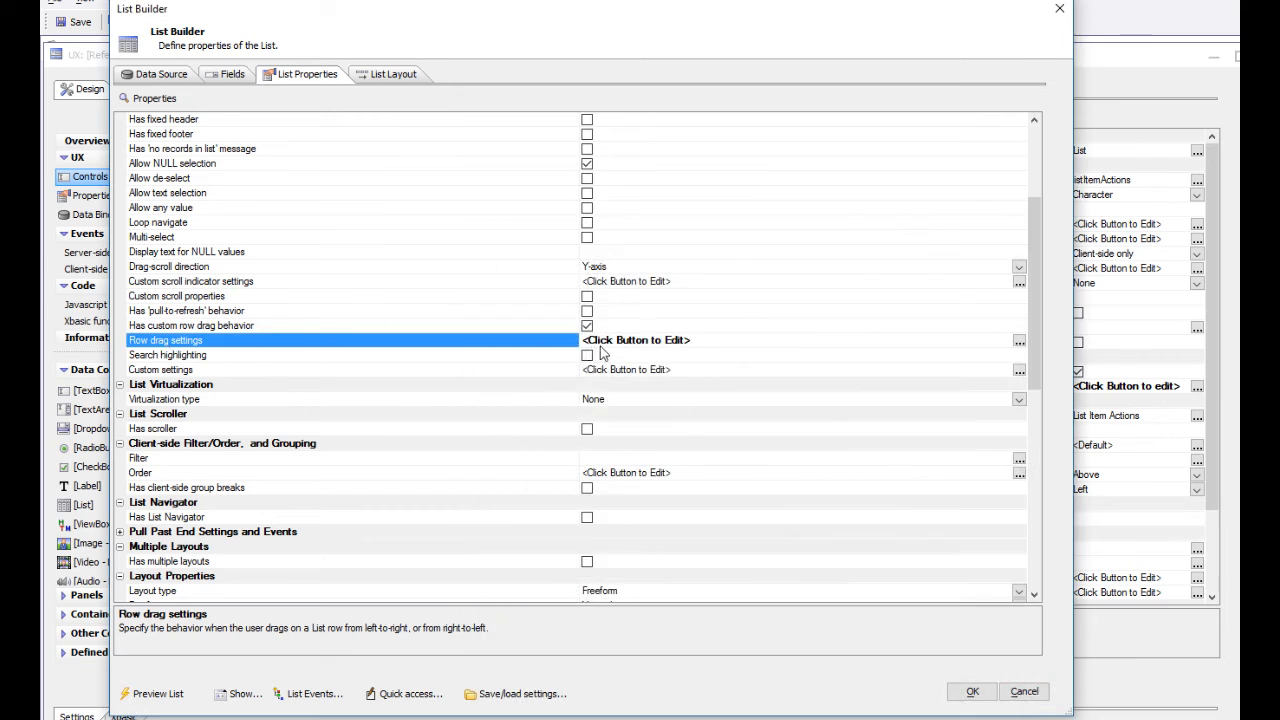
{"action": "left_click", "coordinate": [405, 702]}
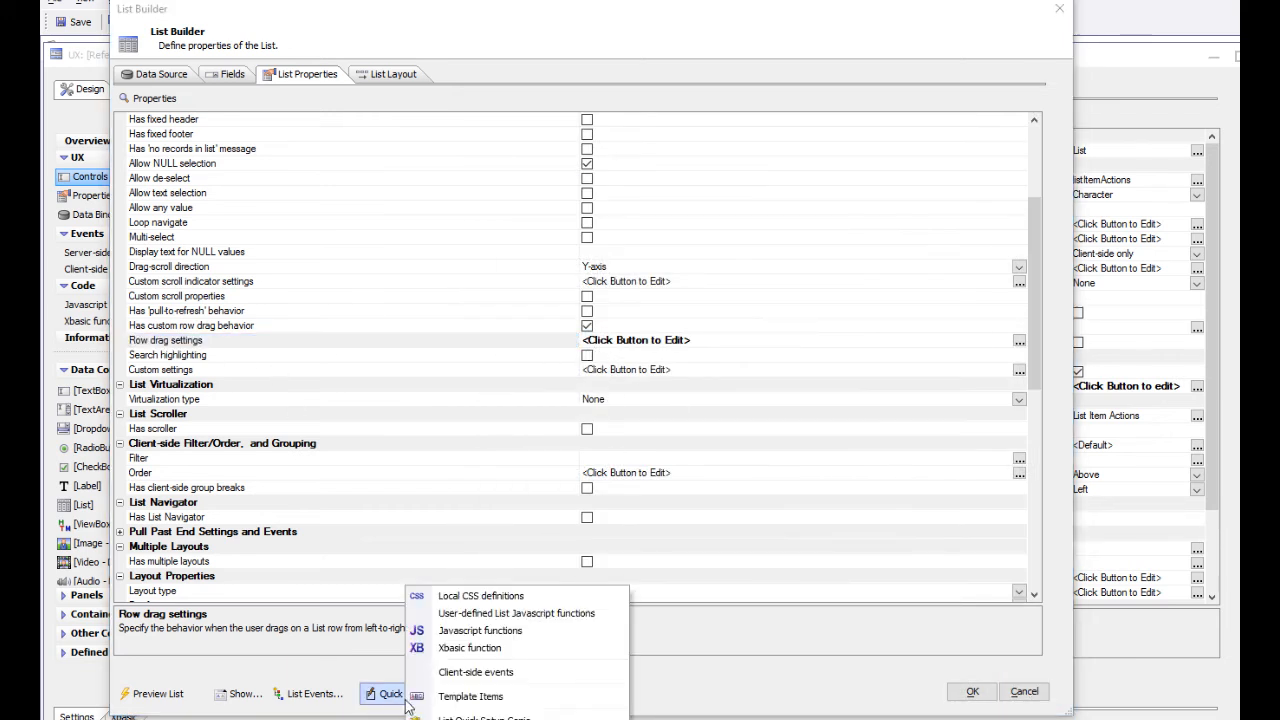
{"action": "left_click_drag", "start_coordinate": [645, 16], "coordinate": [651, 5]}
{"action": "left_click", "coordinate": [410, 663]}
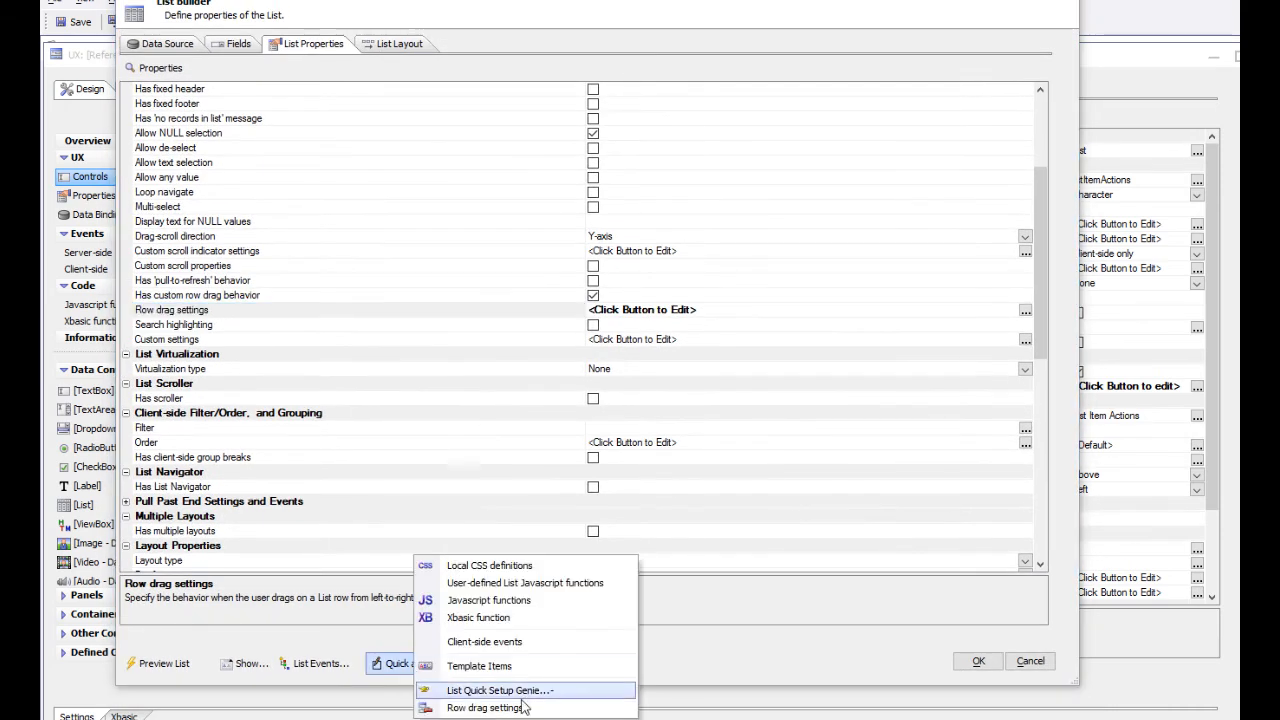
{"action": "left_click", "coordinate": [485, 707]}
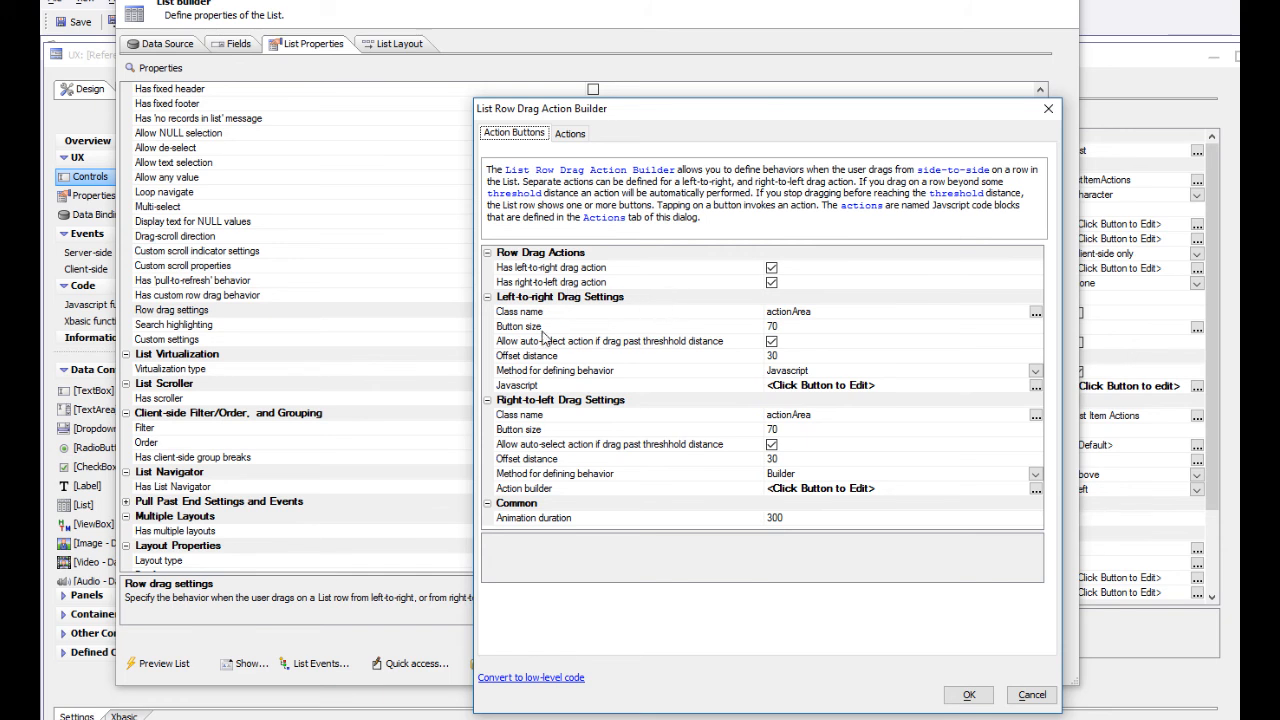
Step: Review the left-to-right class name and button size, and the action buttons defined for the right-to-left drag
{"action": "left_click", "coordinate": [560, 318]}
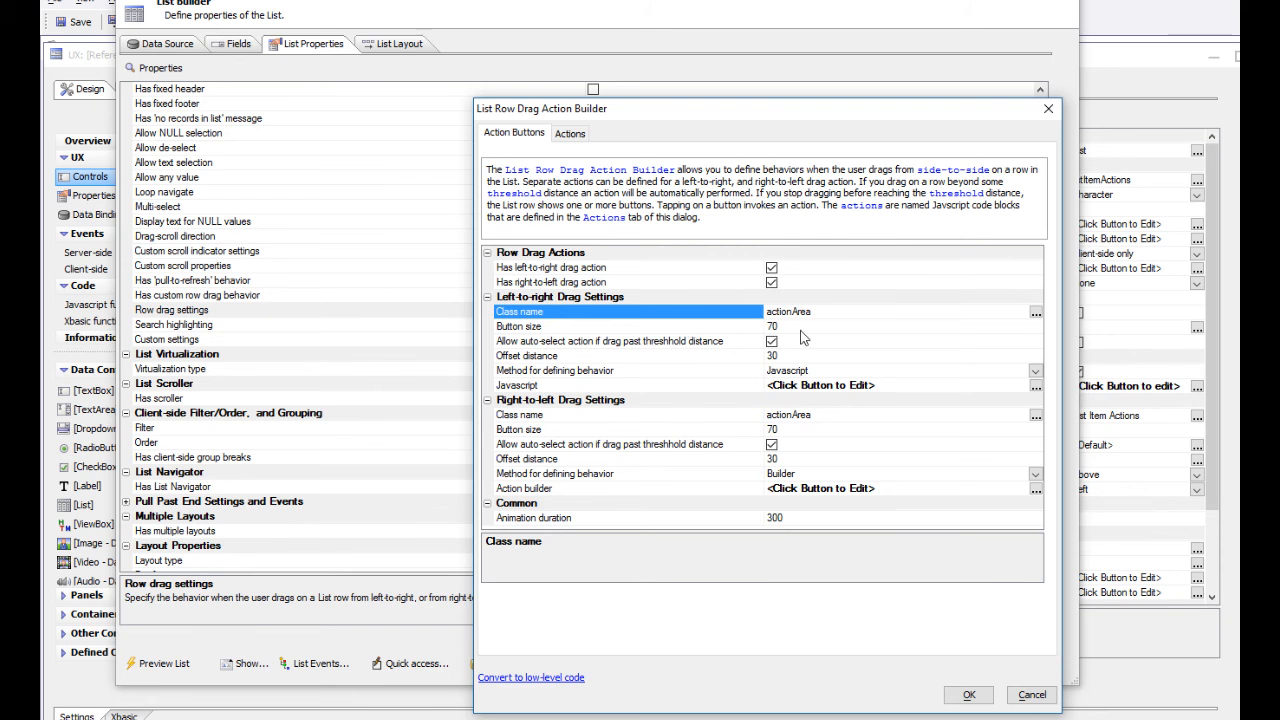
{"action": "left_click", "coordinate": [802, 328]}
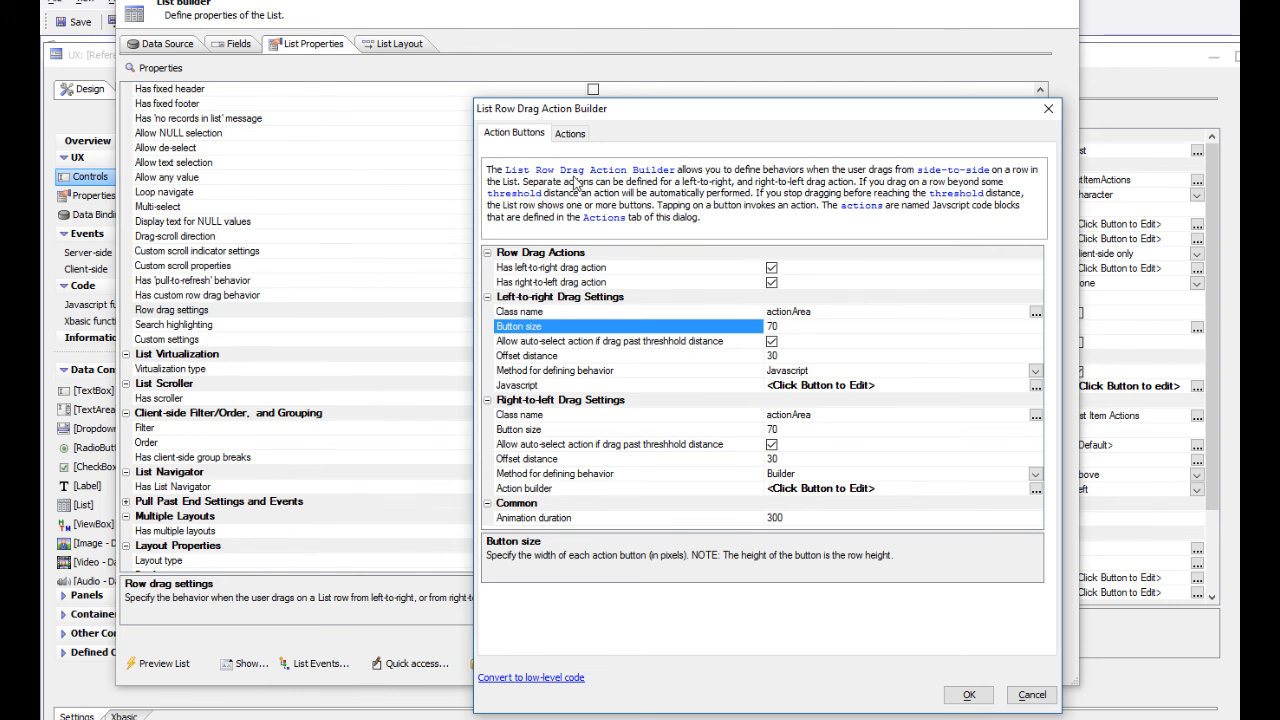
{"action": "left_click_drag", "start_coordinate": [710, 108], "coordinate": [575, 35]}
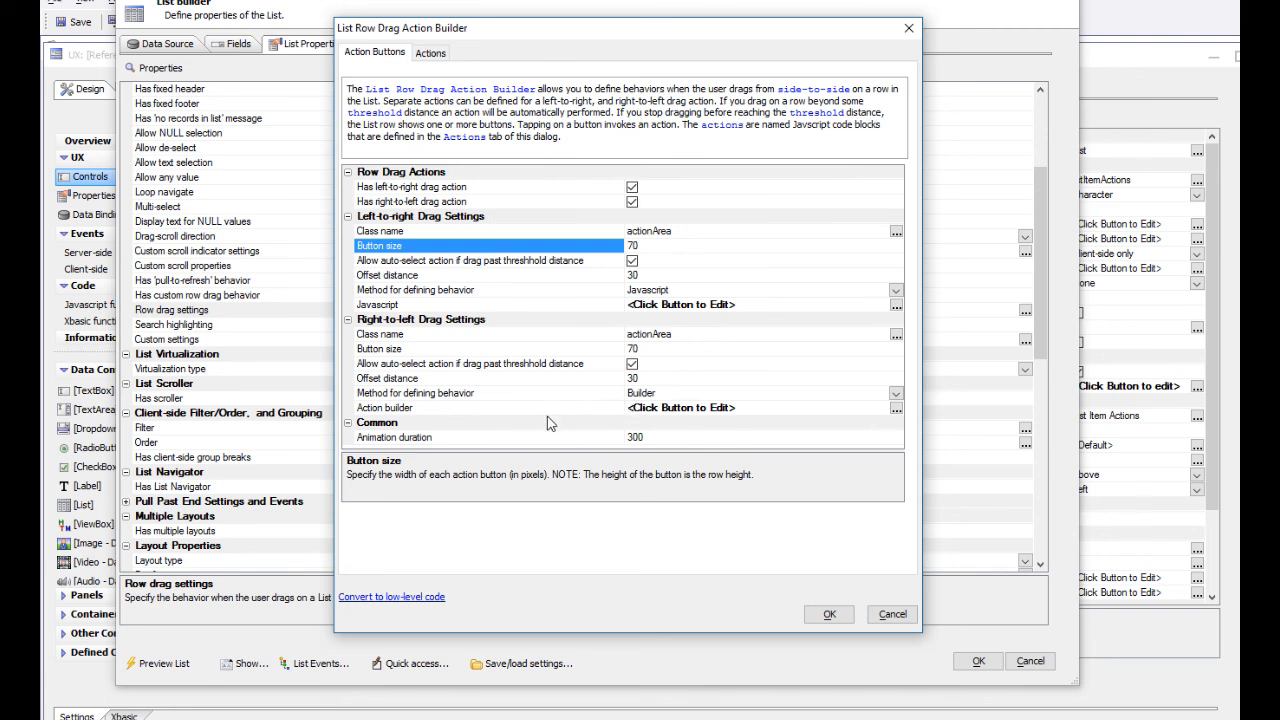
{"action": "double_click", "coordinate": [608, 410]}
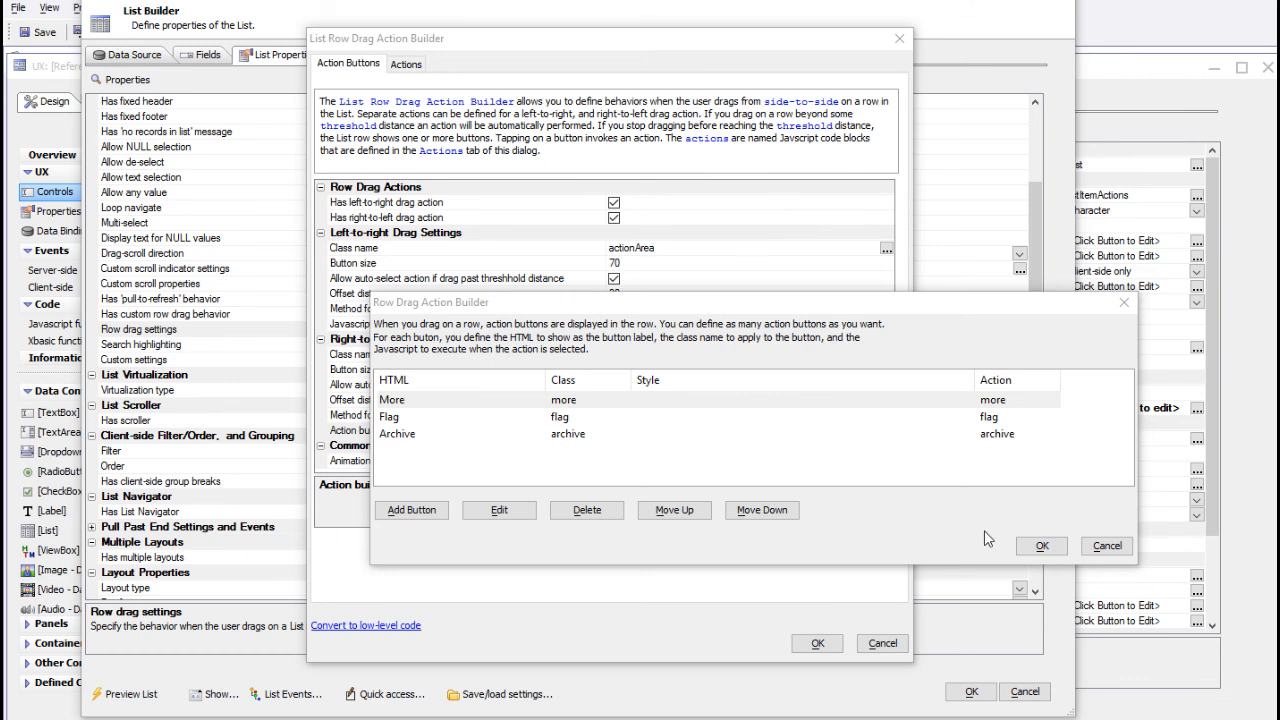
{"action": "left_click", "coordinate": [1042, 546]}
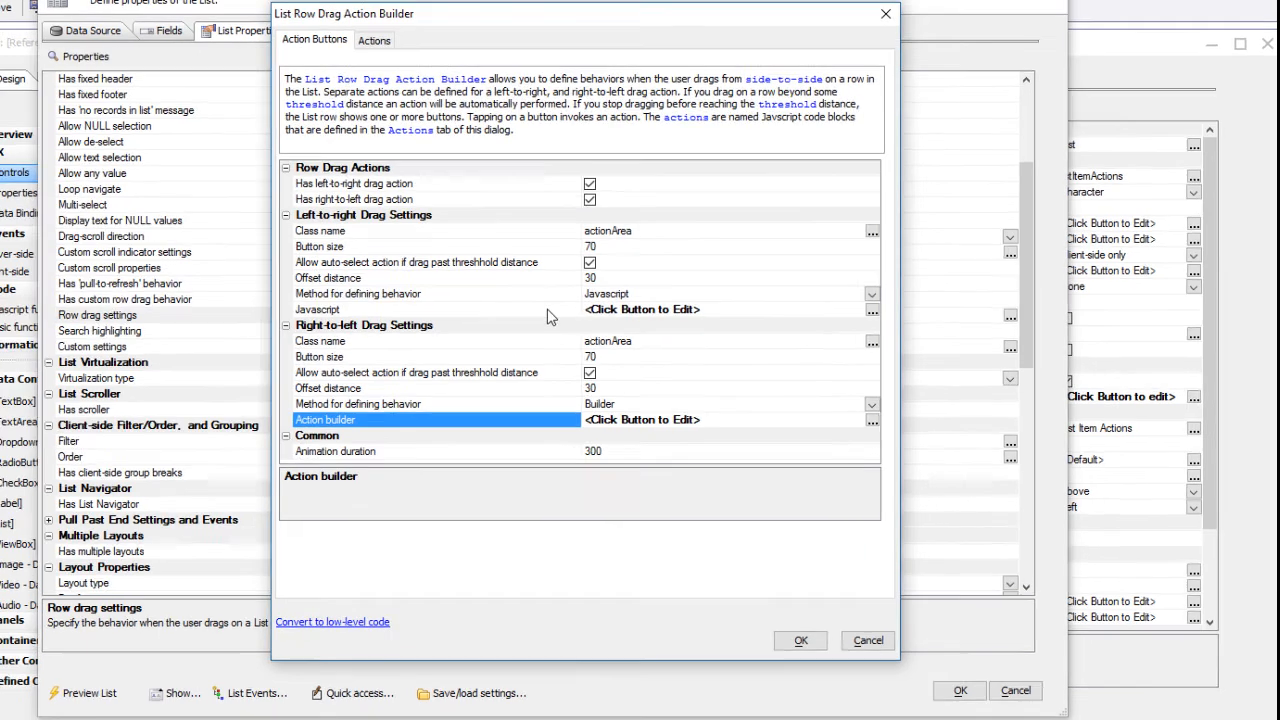
Step: Review the left-to-right drag JavaScript that returns an Unread or Read button depending on the row's data.read value
{"action": "left_click", "coordinate": [614, 322]}
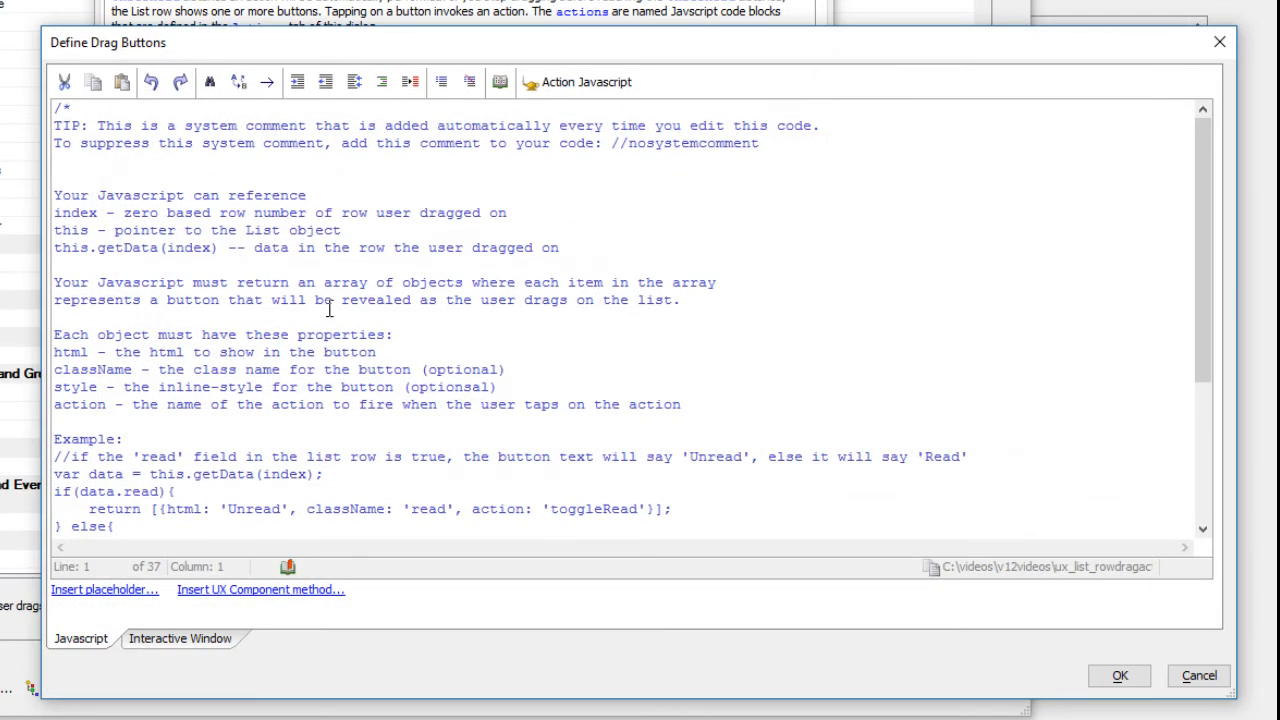
{"action": "left_click", "coordinate": [328, 309]}
{"action": "scroll", "coordinate": [320, 330], "scroll_direction": "down", "scroll_amount": 7}
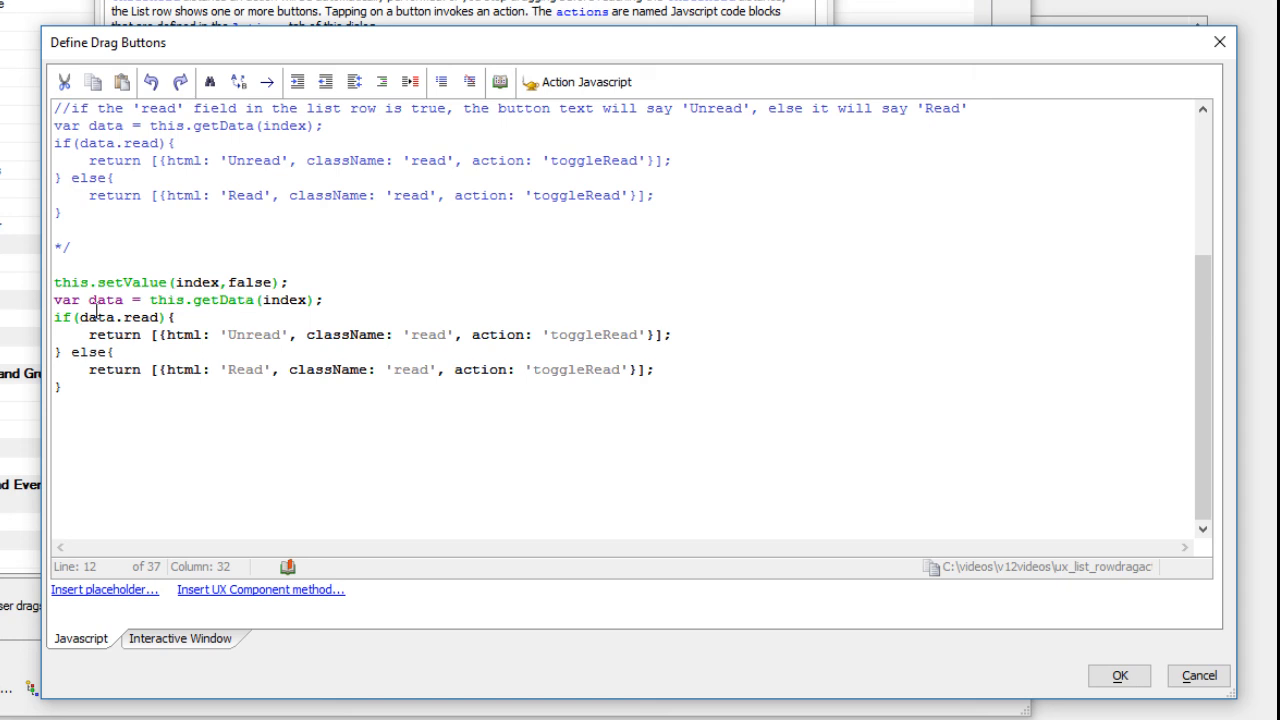
{"action": "left_click_drag", "start_coordinate": [88, 283], "coordinate": [54, 284]}
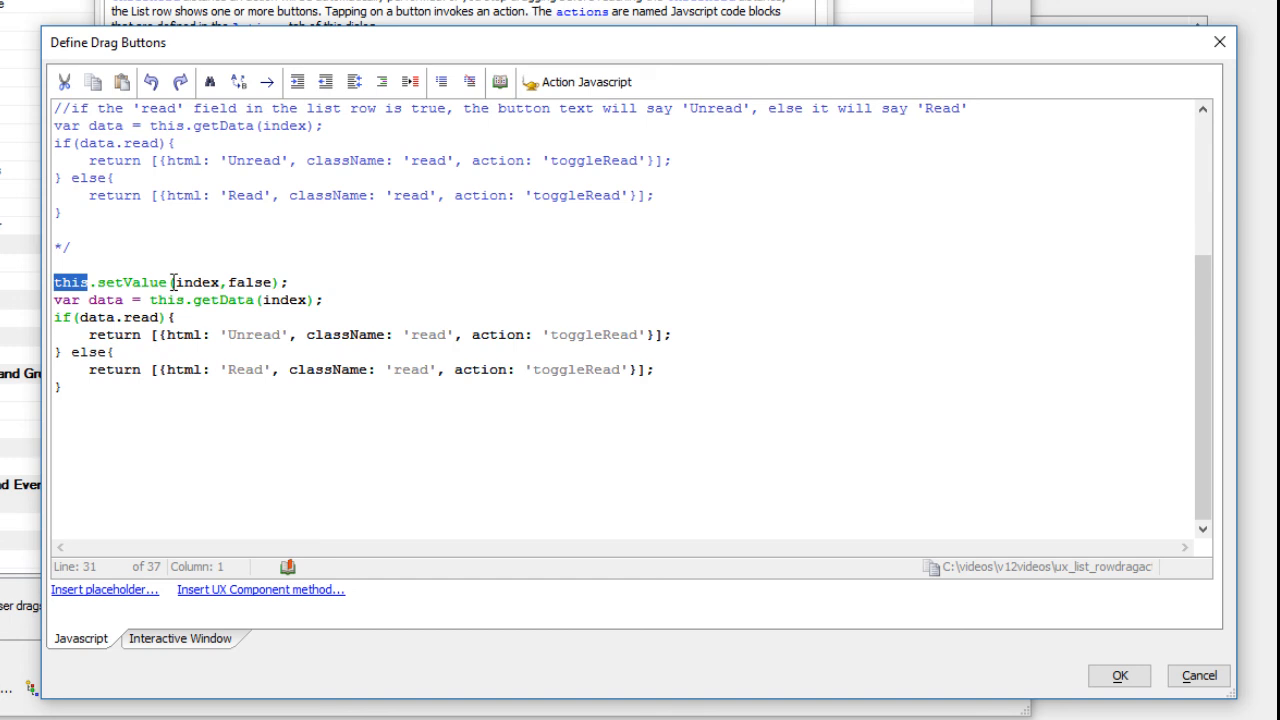
{"action": "left_click_drag", "start_coordinate": [175, 283], "coordinate": [218, 284]}
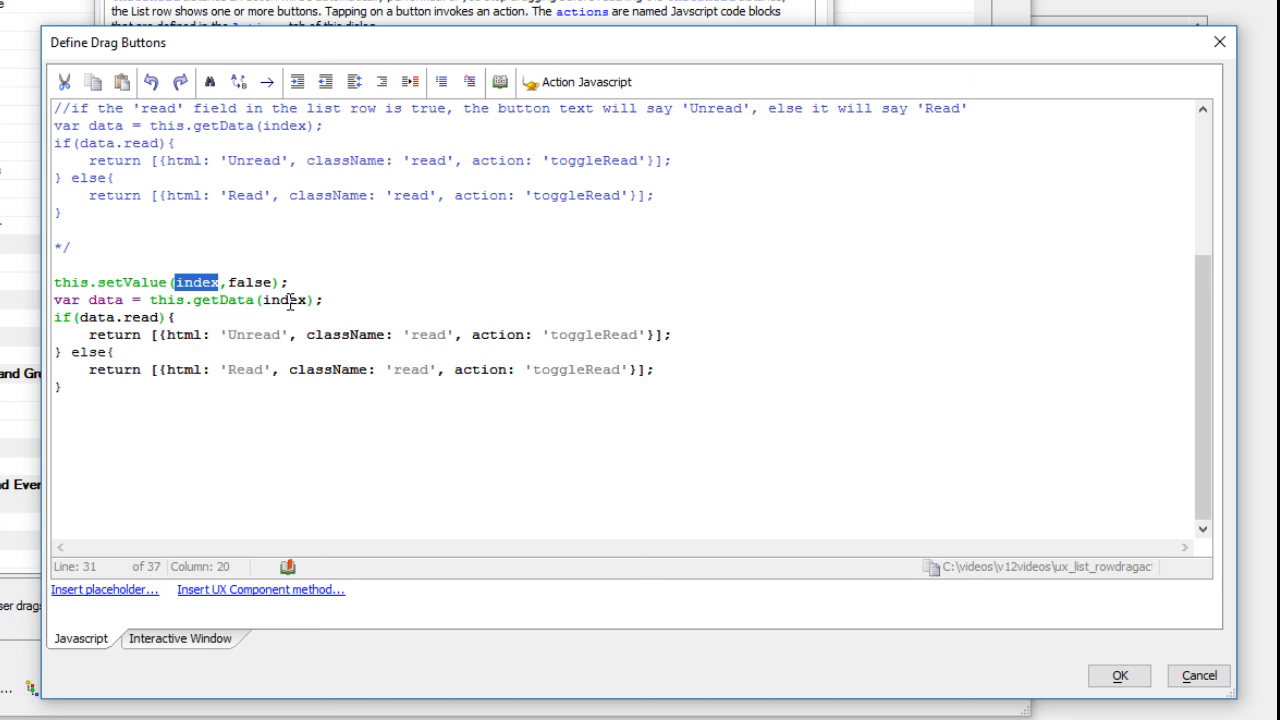
{"action": "left_click_drag", "start_coordinate": [79, 317], "coordinate": [160, 322]}
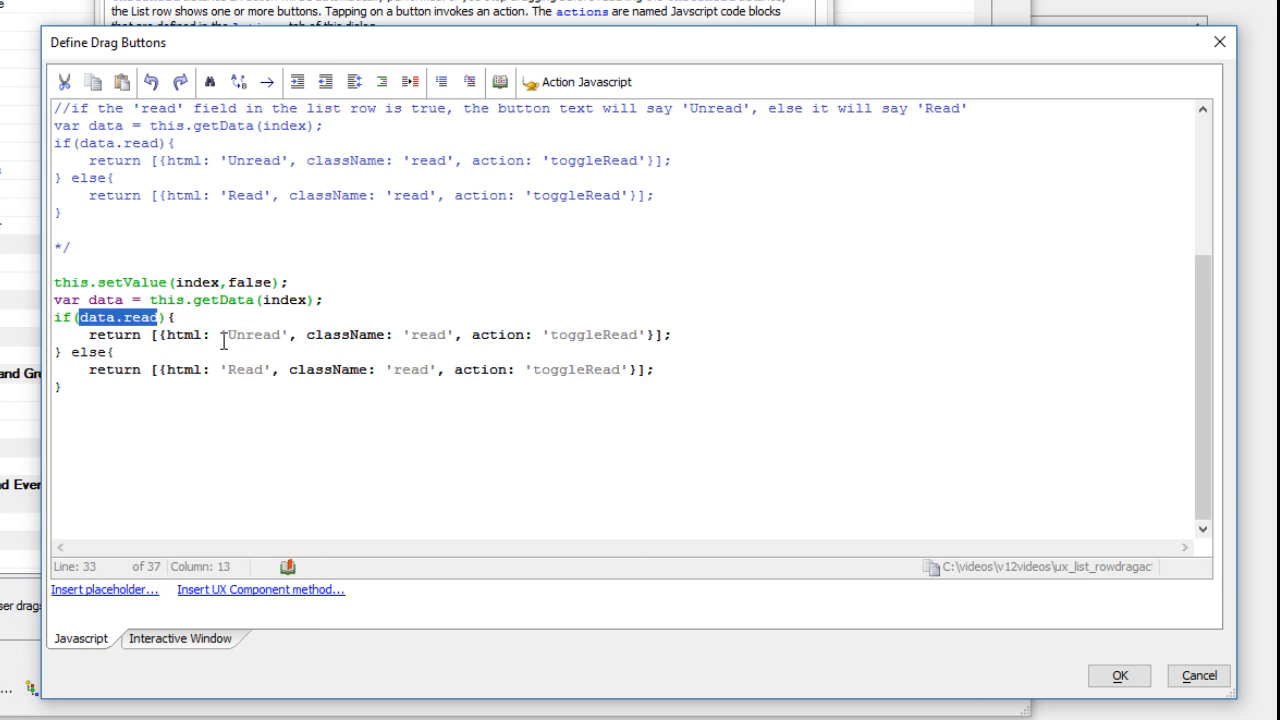
{"action": "left_click_drag", "start_coordinate": [228, 335], "coordinate": [283, 335]}
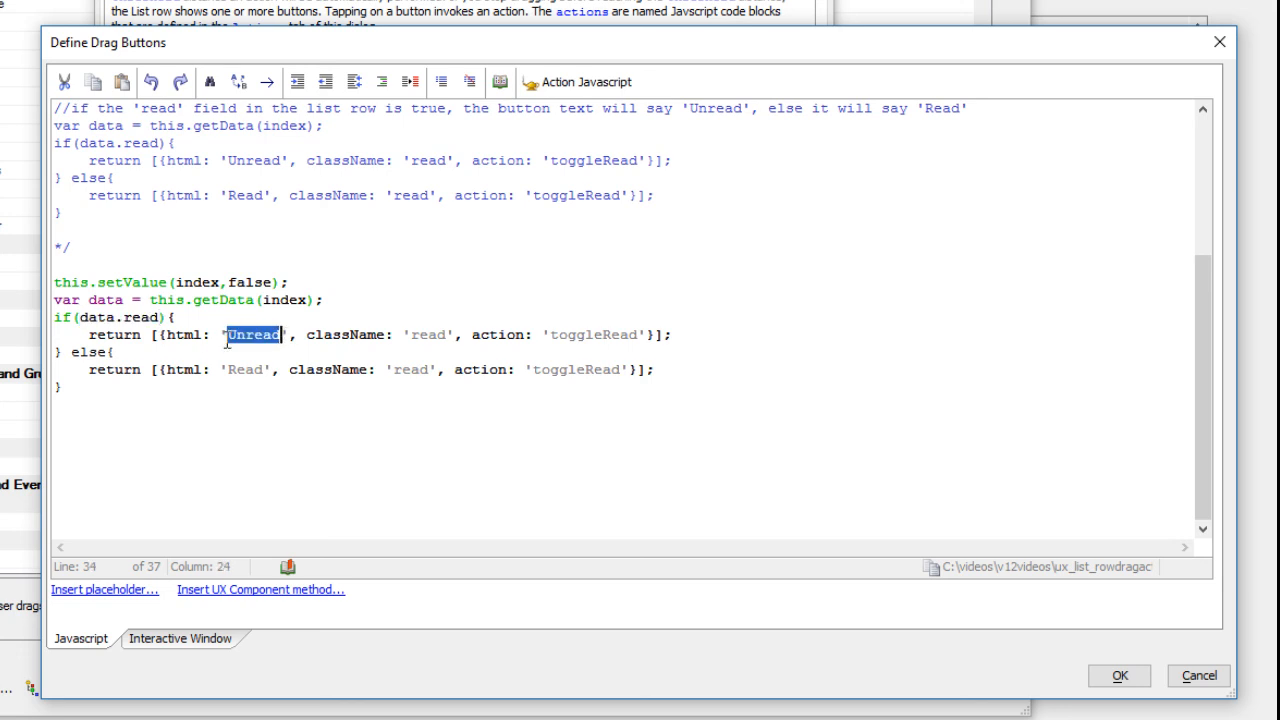
{"action": "left_click_drag", "start_coordinate": [229, 372], "coordinate": [264, 372]}
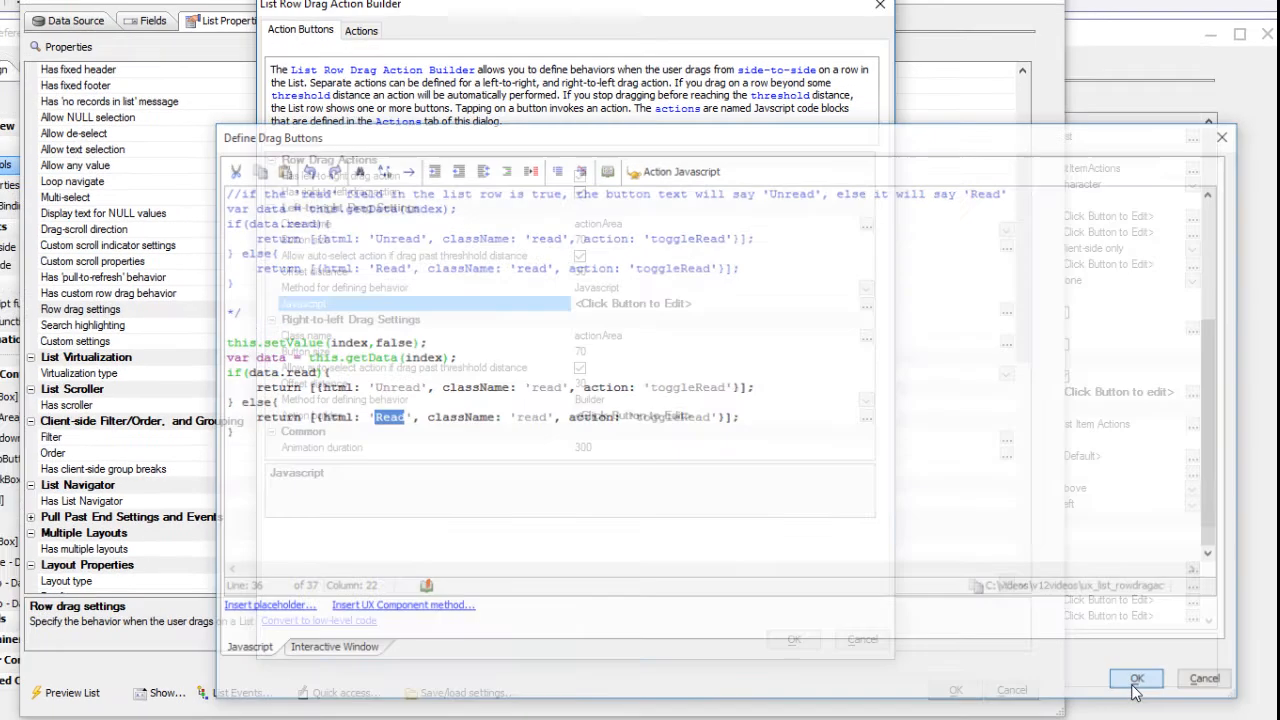
{"action": "left_click", "coordinate": [1128, 680]}
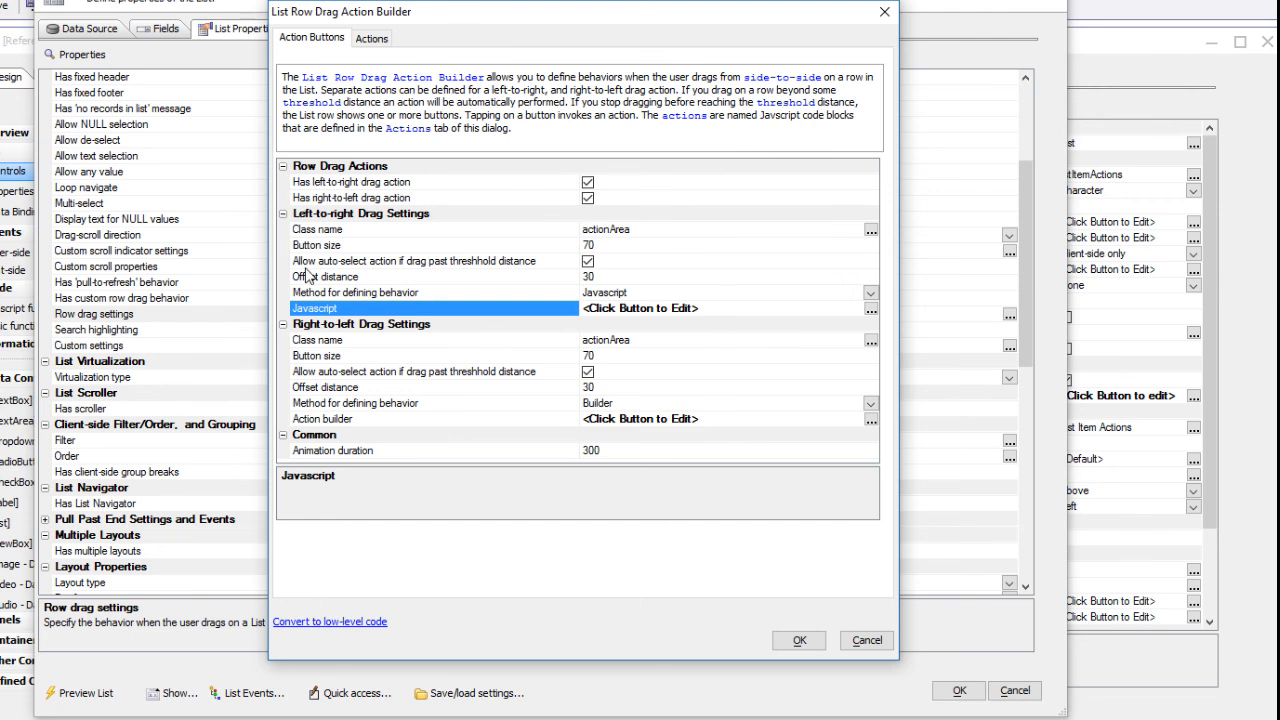
Step: Examine the JavaScript of the named actions more, flag and archive in the row drag builder
{"action": "left_click", "coordinate": [372, 39]}
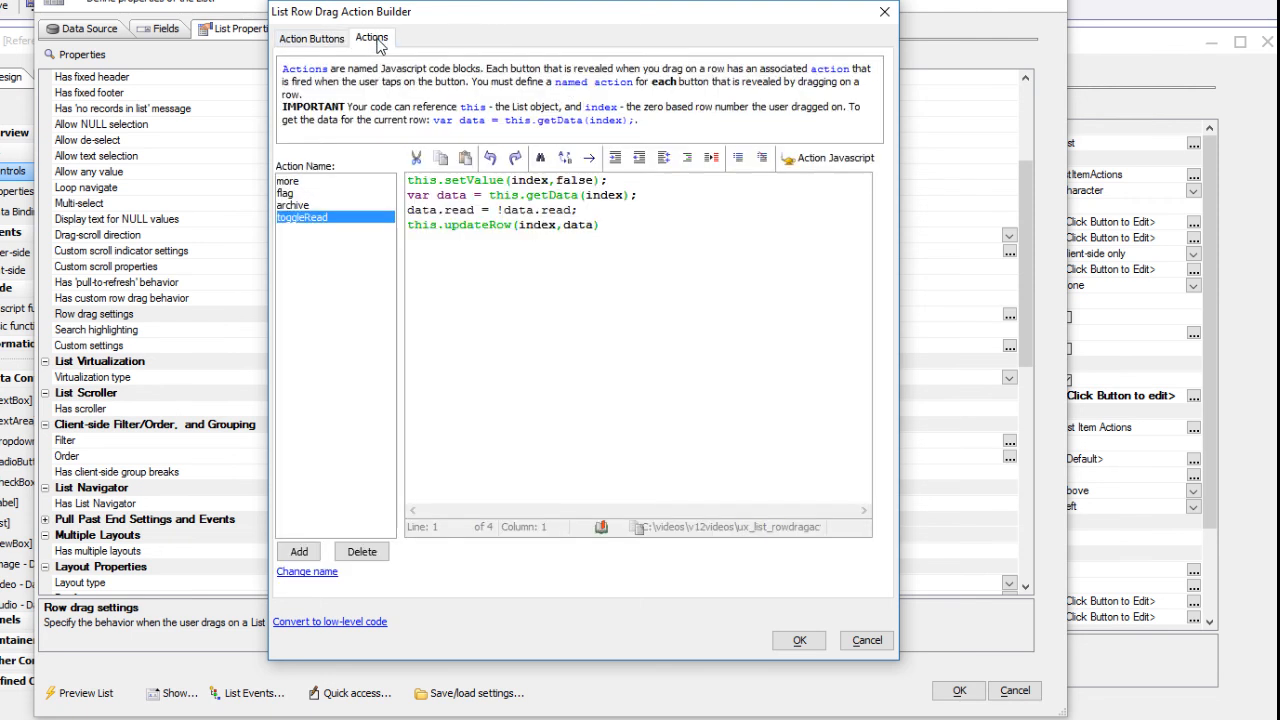
{"action": "left_click", "coordinate": [289, 182]}
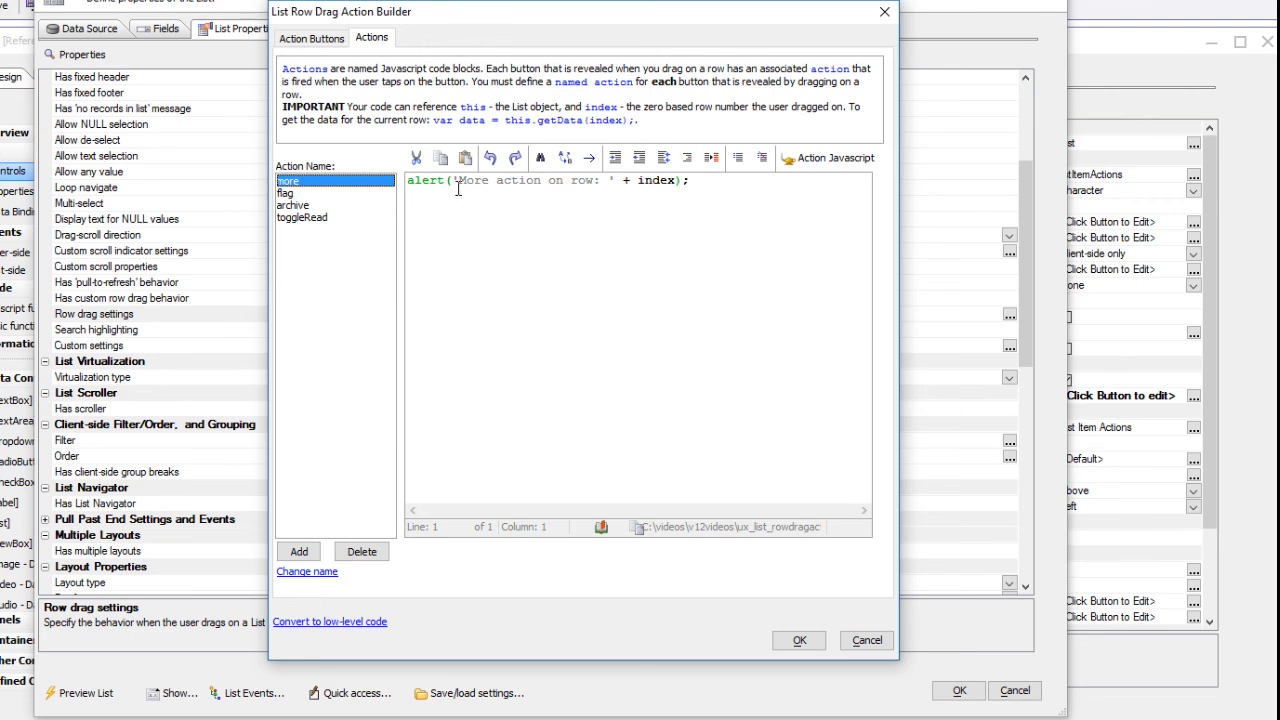
{"action": "left_click_drag", "start_coordinate": [460, 184], "coordinate": [590, 188]}
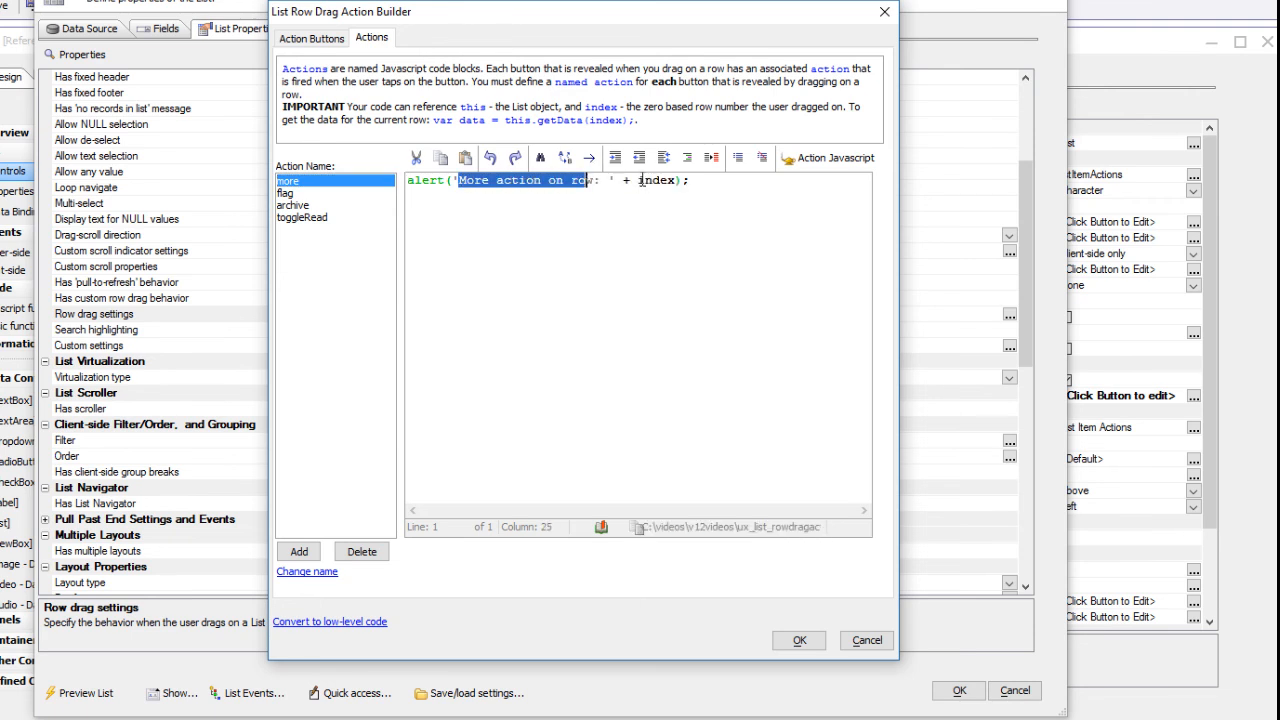
{"action": "double_click", "coordinate": [645, 180]}
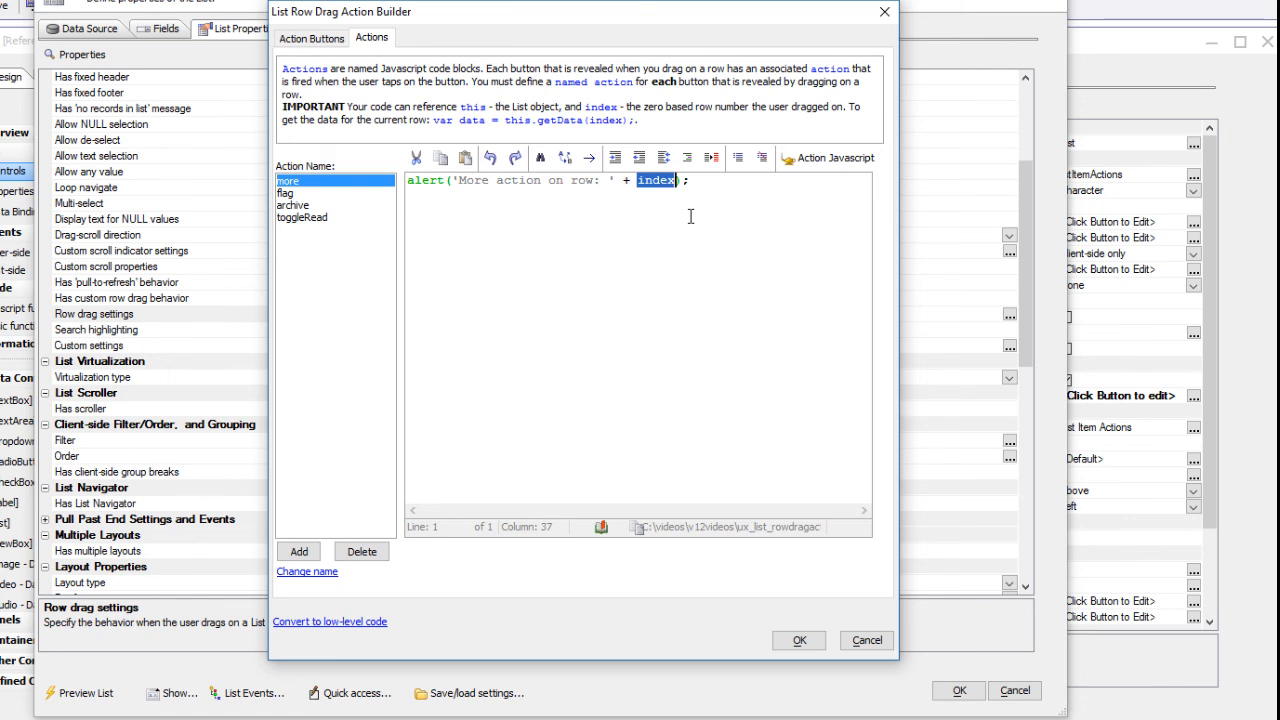
{"action": "left_click", "coordinate": [295, 195]}
{"action": "left_click", "coordinate": [300, 206]}
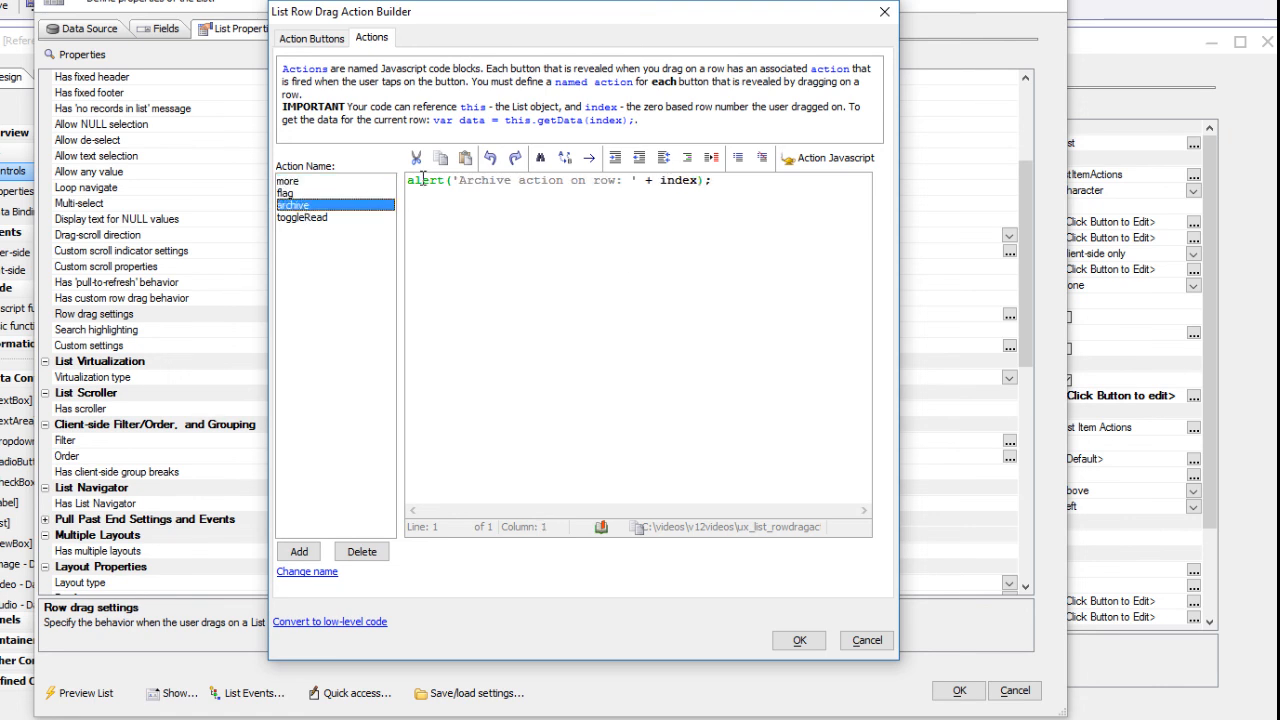
Step: Examine the toggleRead action's code, including its setValue, data.read inversion and updateRow lines
{"action": "left_click", "coordinate": [309, 220]}
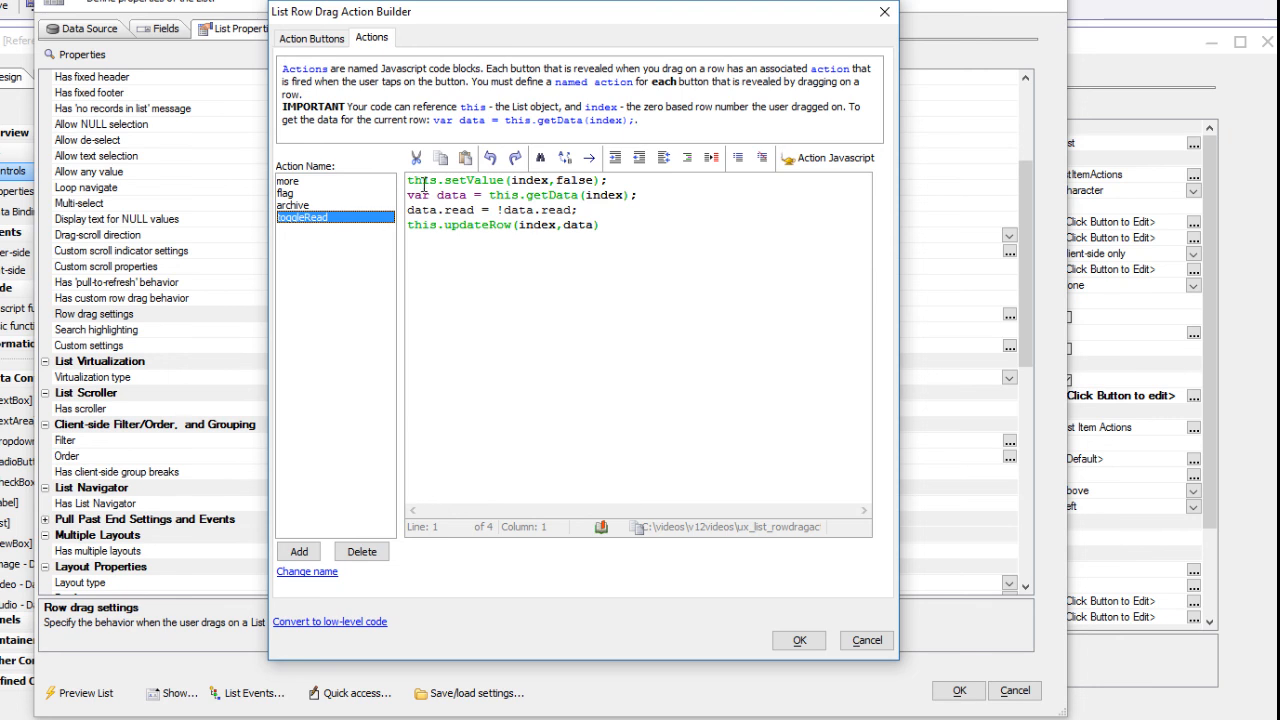
{"action": "left_click_drag", "start_coordinate": [408, 182], "coordinate": [612, 182]}
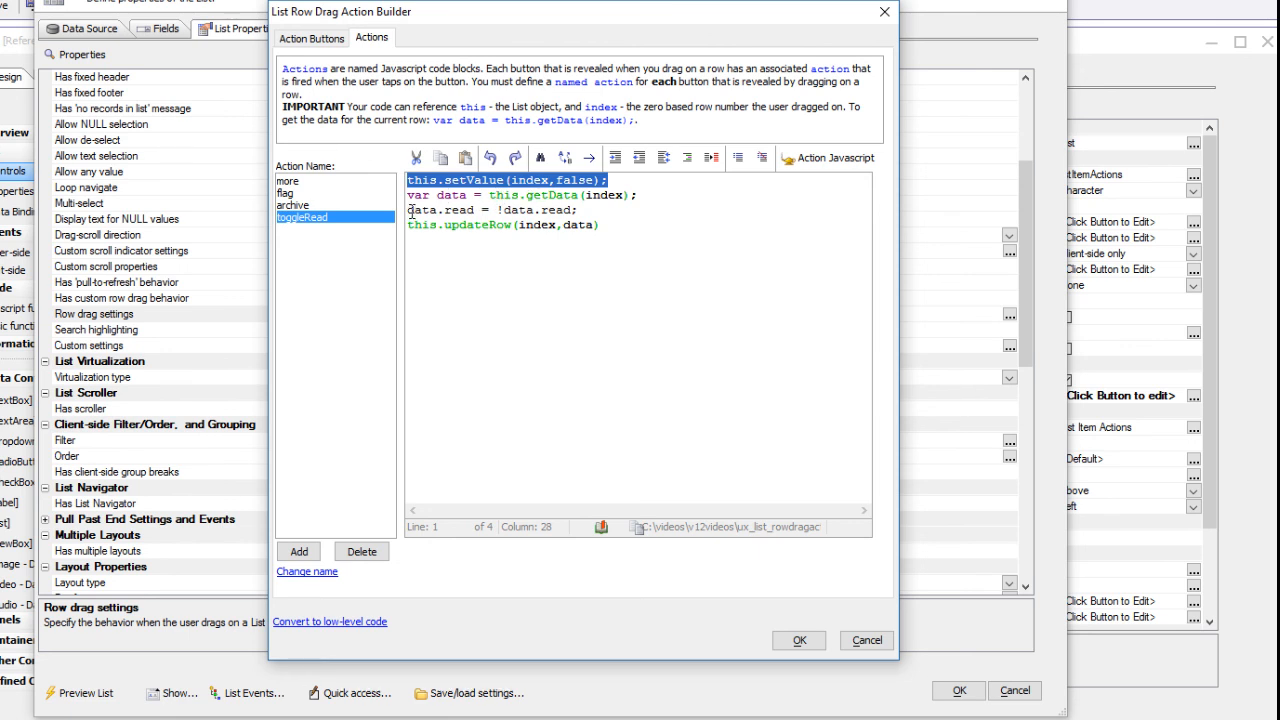
{"action": "left_click_drag", "start_coordinate": [410, 210], "coordinate": [567, 212]}
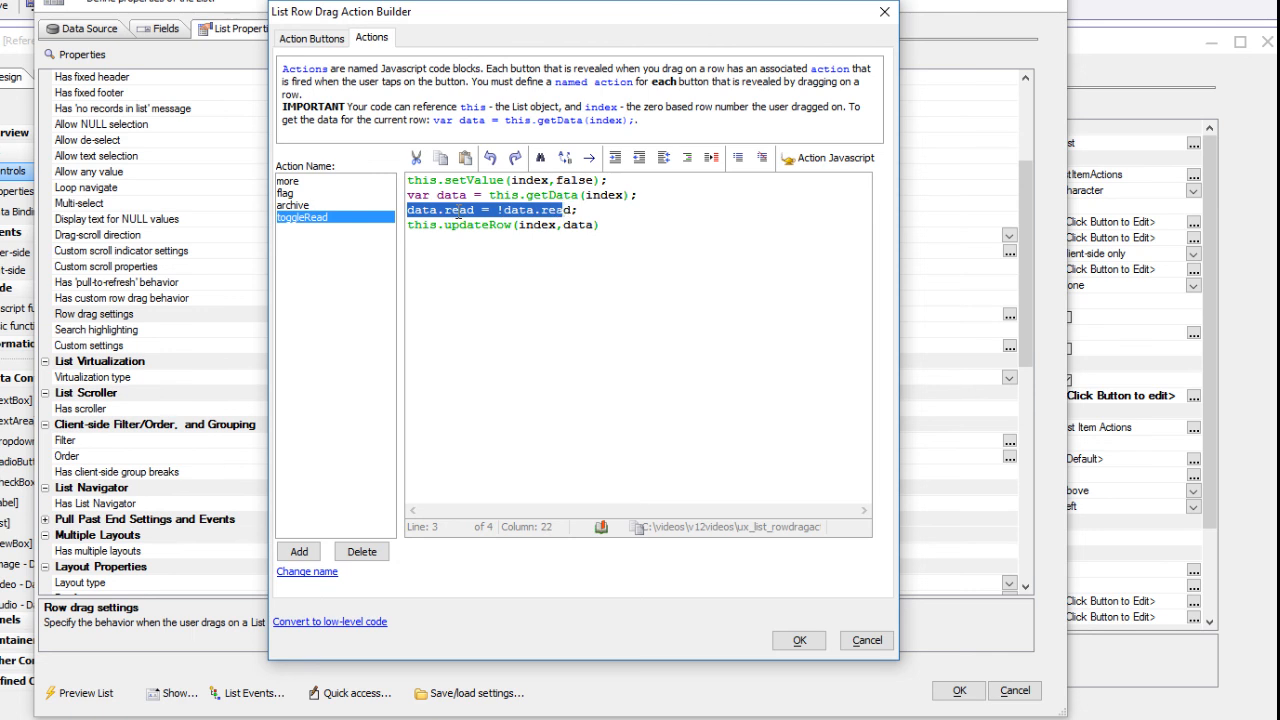
{"action": "left_click_drag", "start_coordinate": [414, 226], "coordinate": [600, 222]}
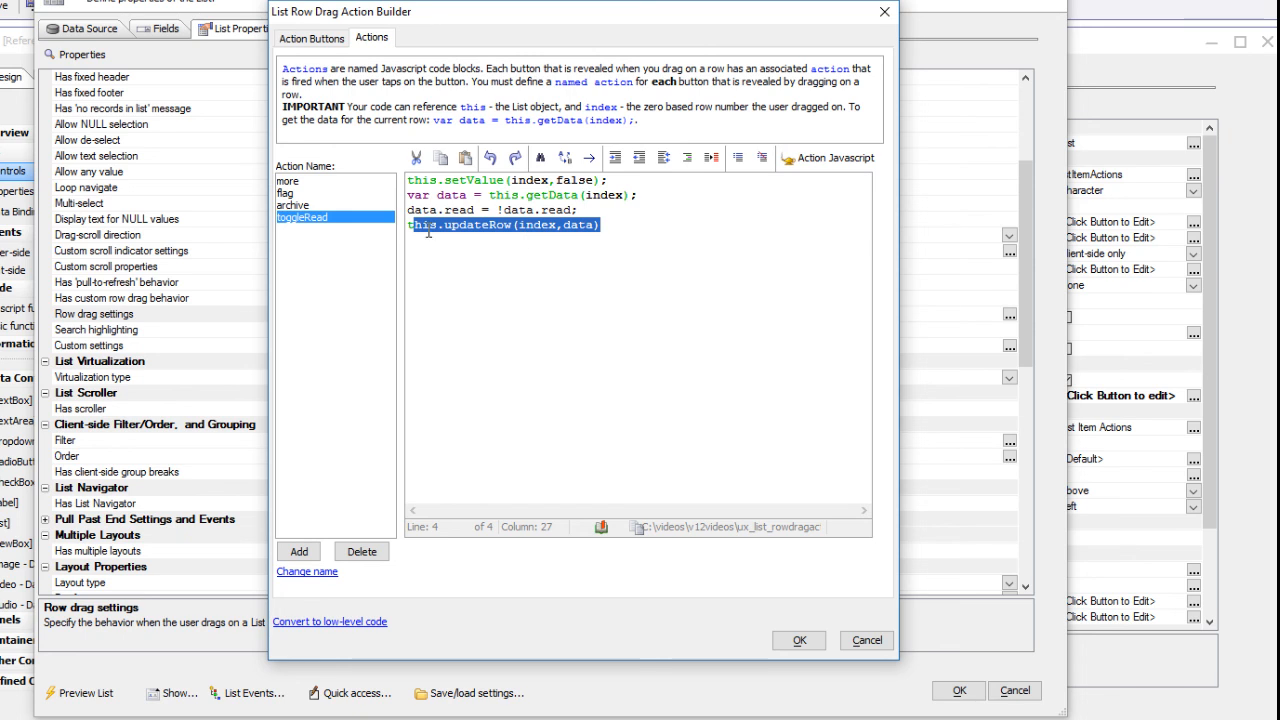
{"action": "left_click", "coordinate": [519, 221]}
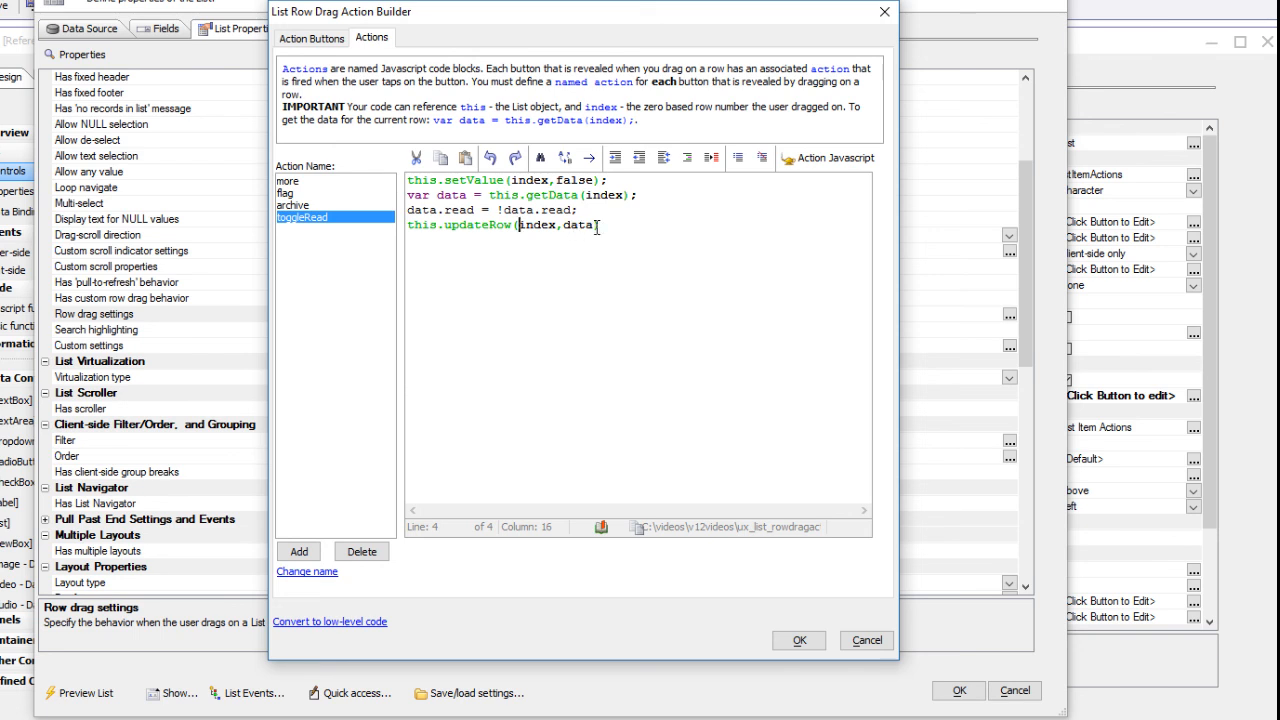
Step: Accept the row drag settings and list properties, and run the component in Working Preview
{"action": "left_click", "coordinate": [799, 641]}
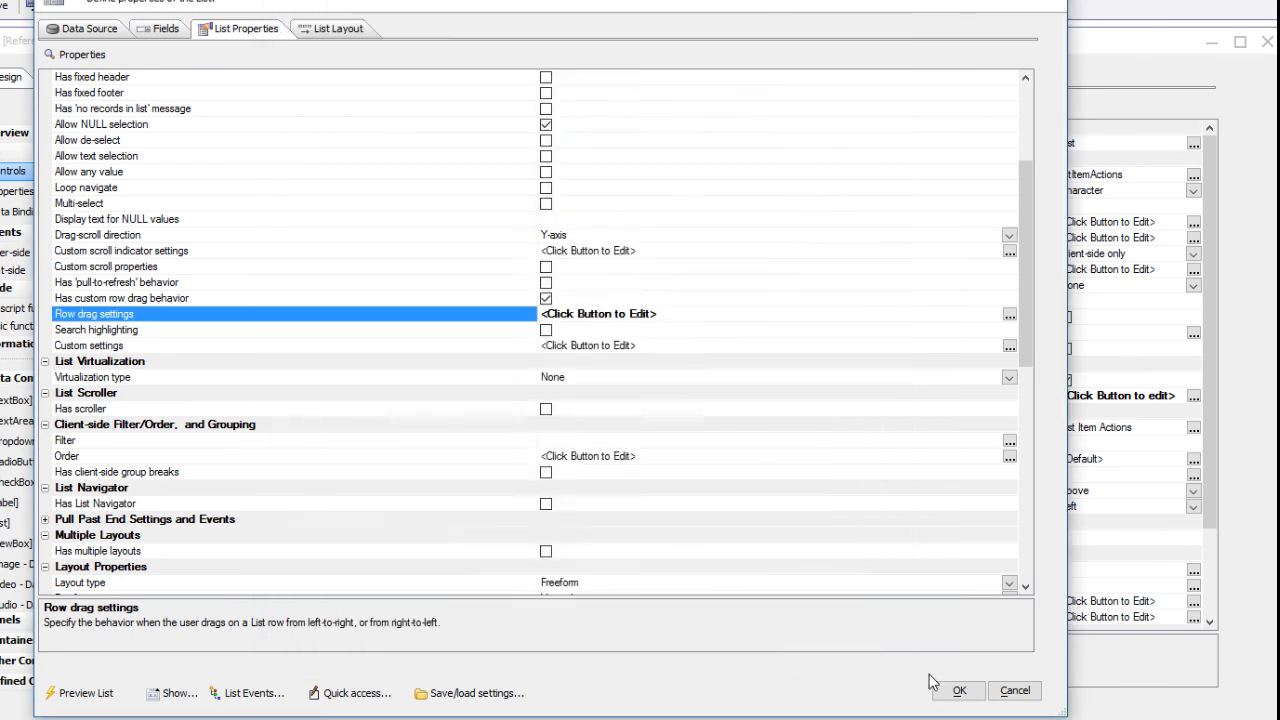
{"action": "left_click", "coordinate": [959, 690]}
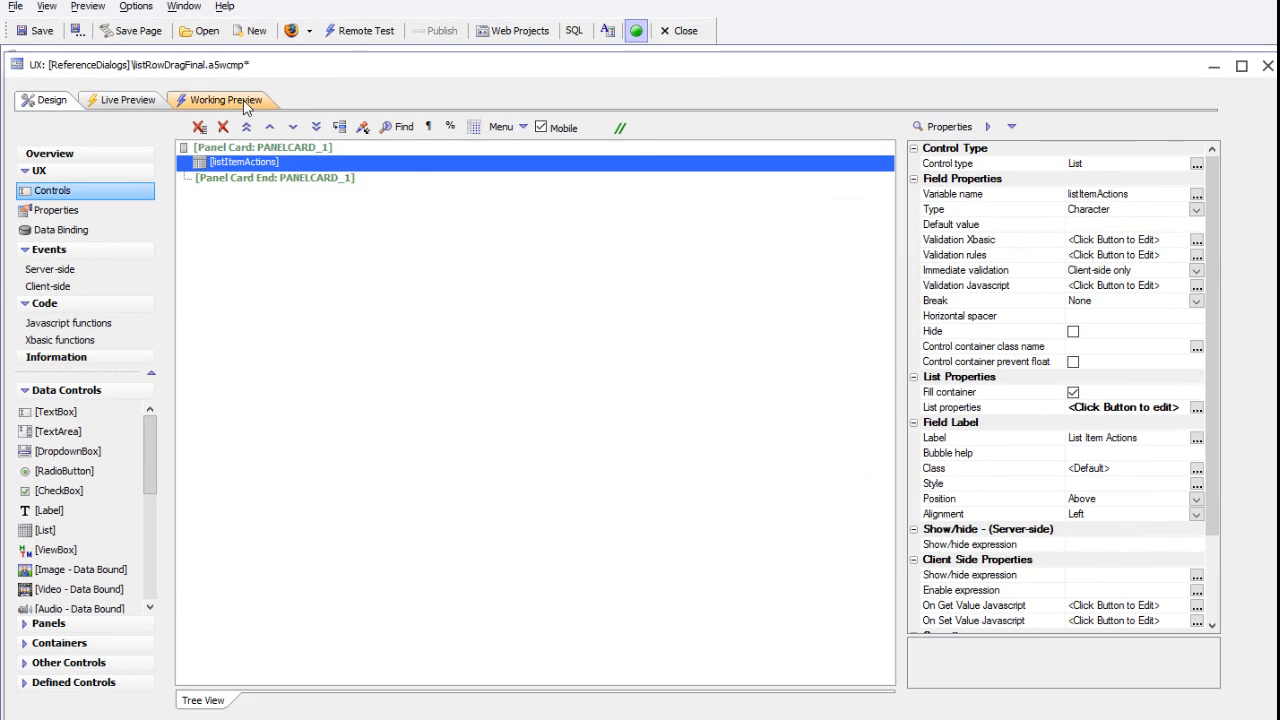
{"action": "left_click", "coordinate": [238, 97]}
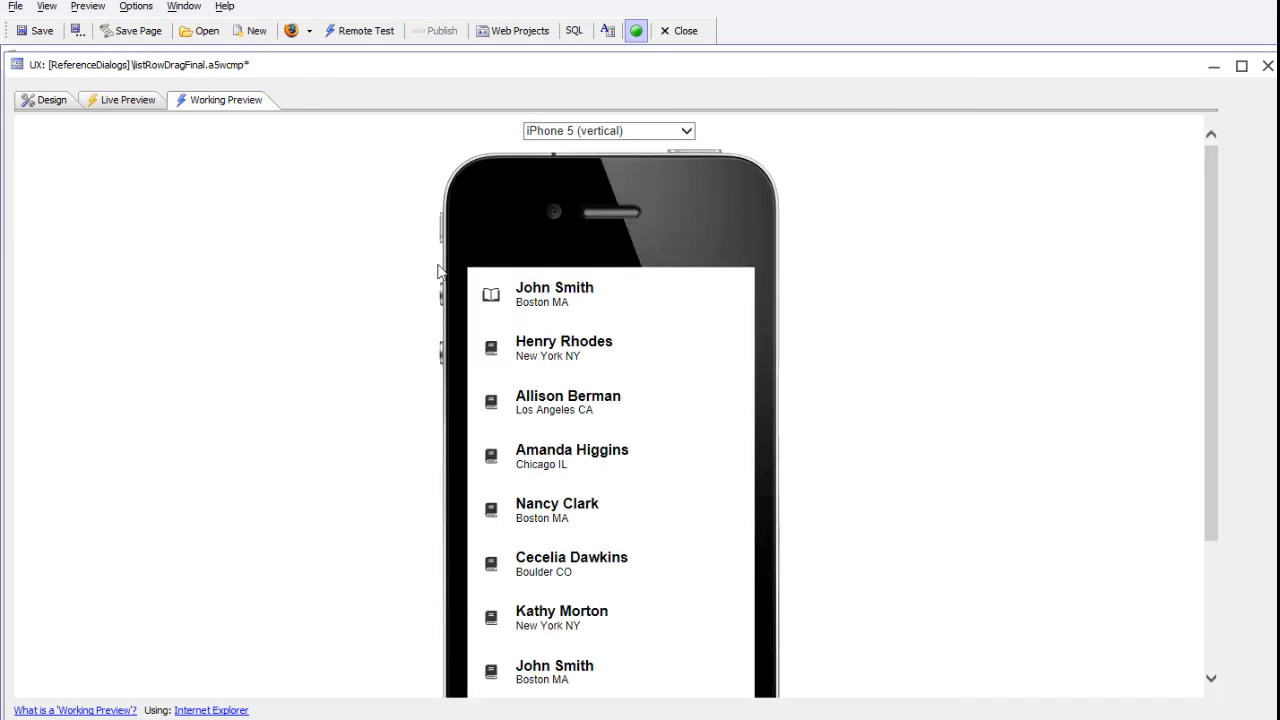
Step: Mark the first list row unread with its revealed Unread button, and swipe the row fully left to right to trigger Read
{"action": "left_click", "coordinate": [516, 300]}
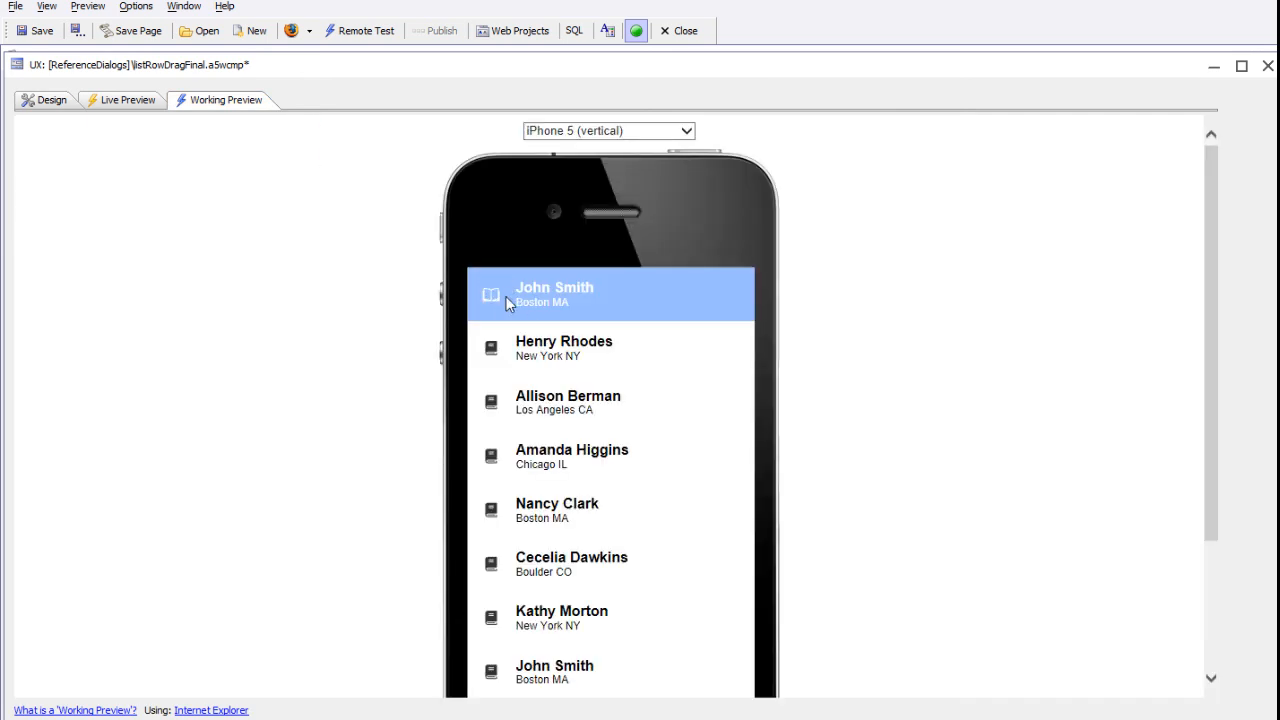
{"action": "left_click_drag", "start_coordinate": [497, 300], "coordinate": [566, 297]}
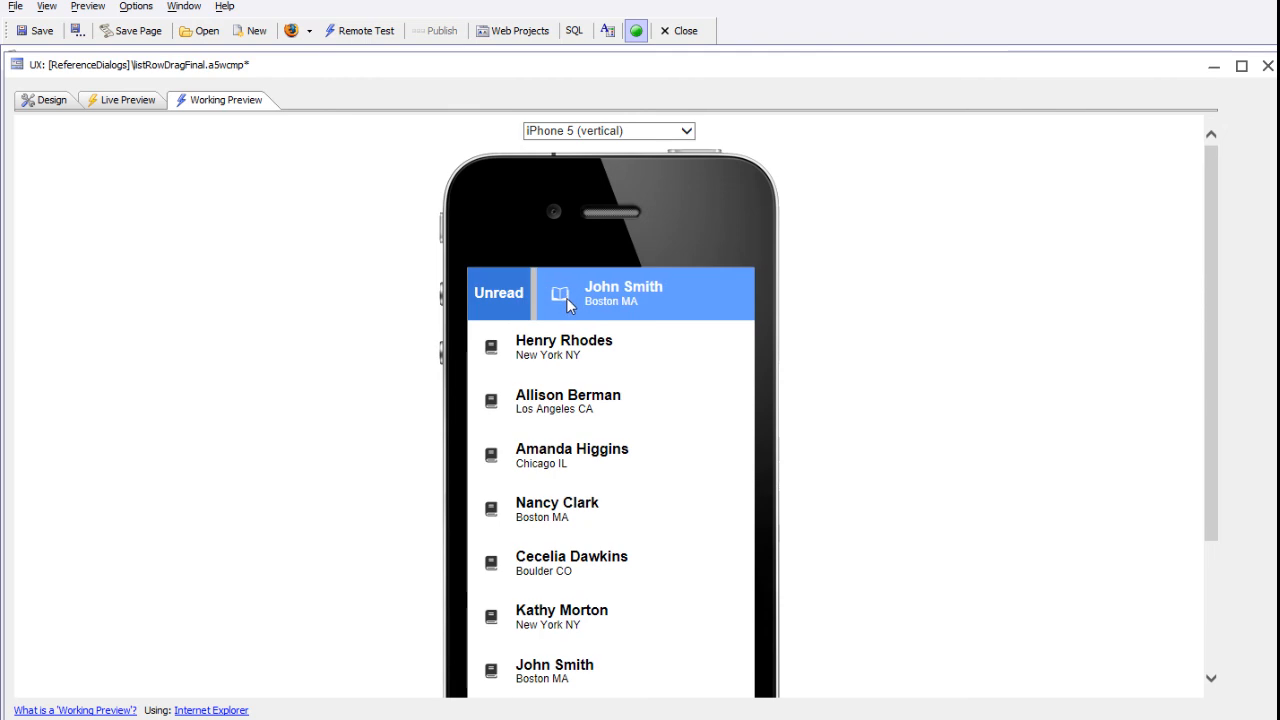
{"action": "left_click", "coordinate": [505, 291]}
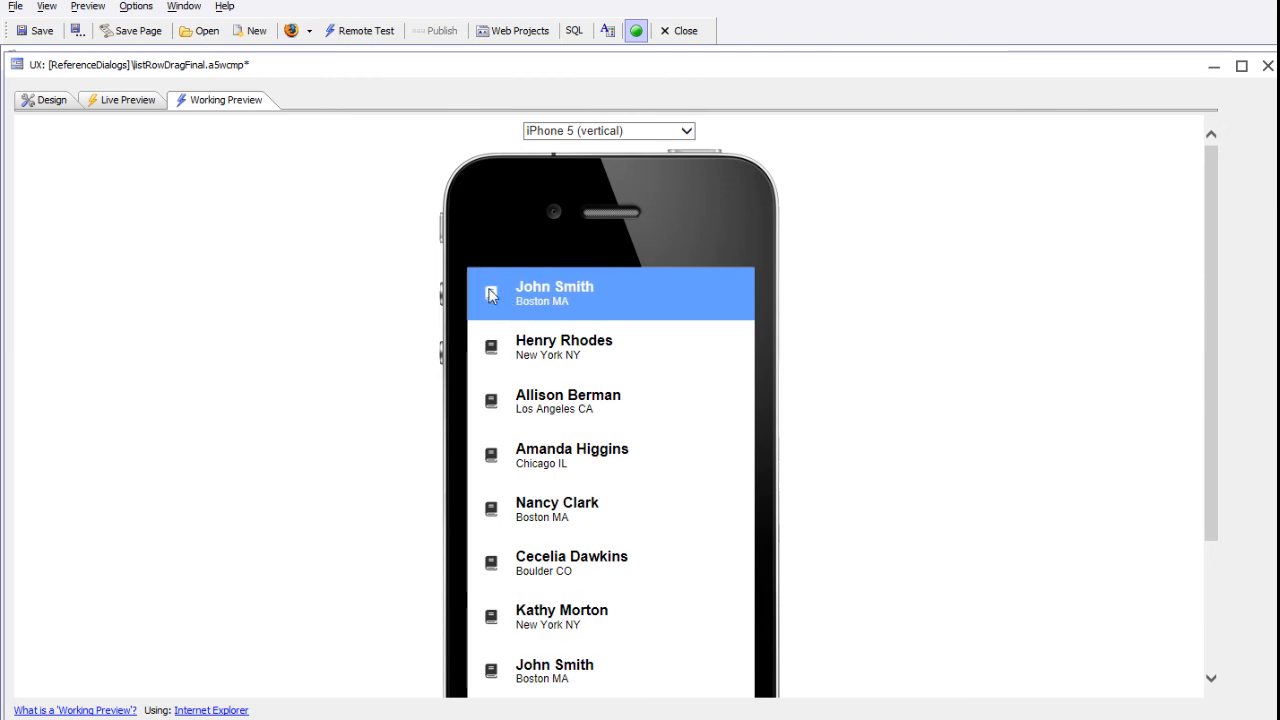
{"action": "left_click_drag", "start_coordinate": [500, 299], "coordinate": [756, 299]}
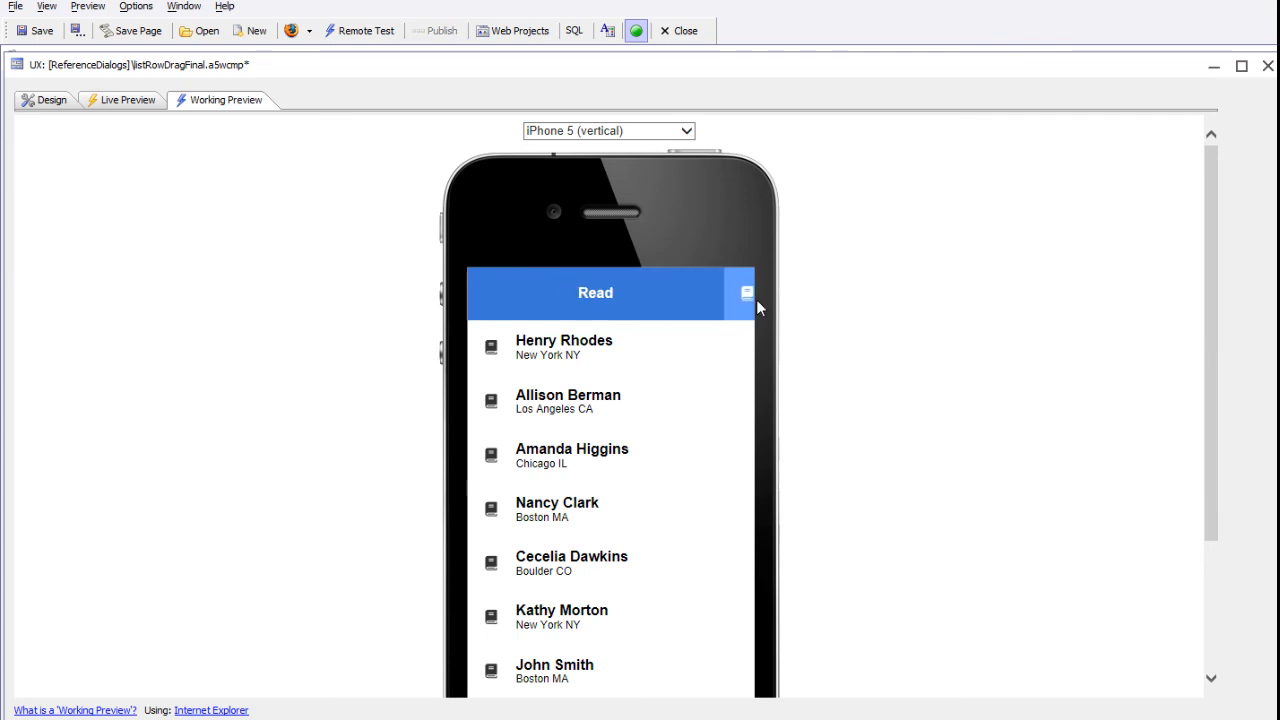